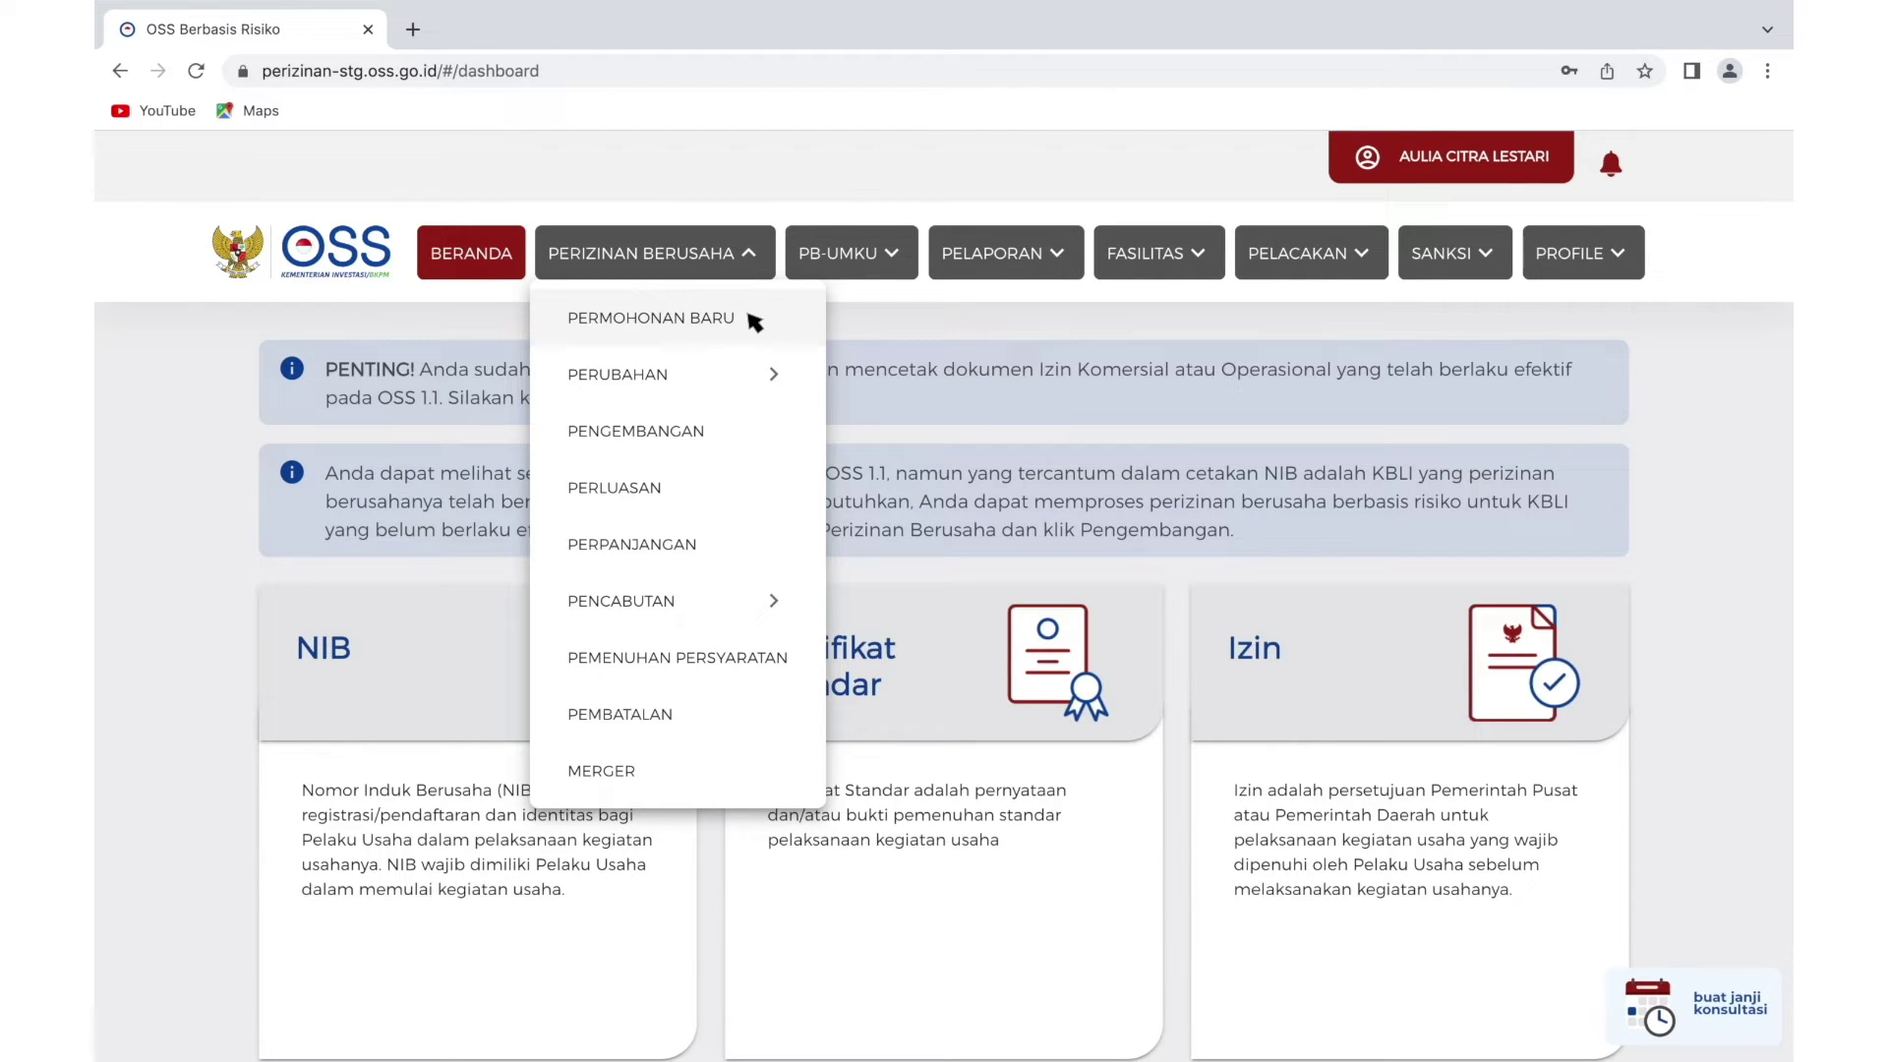
{"action": "left_click", "coordinate": [747, 429]}
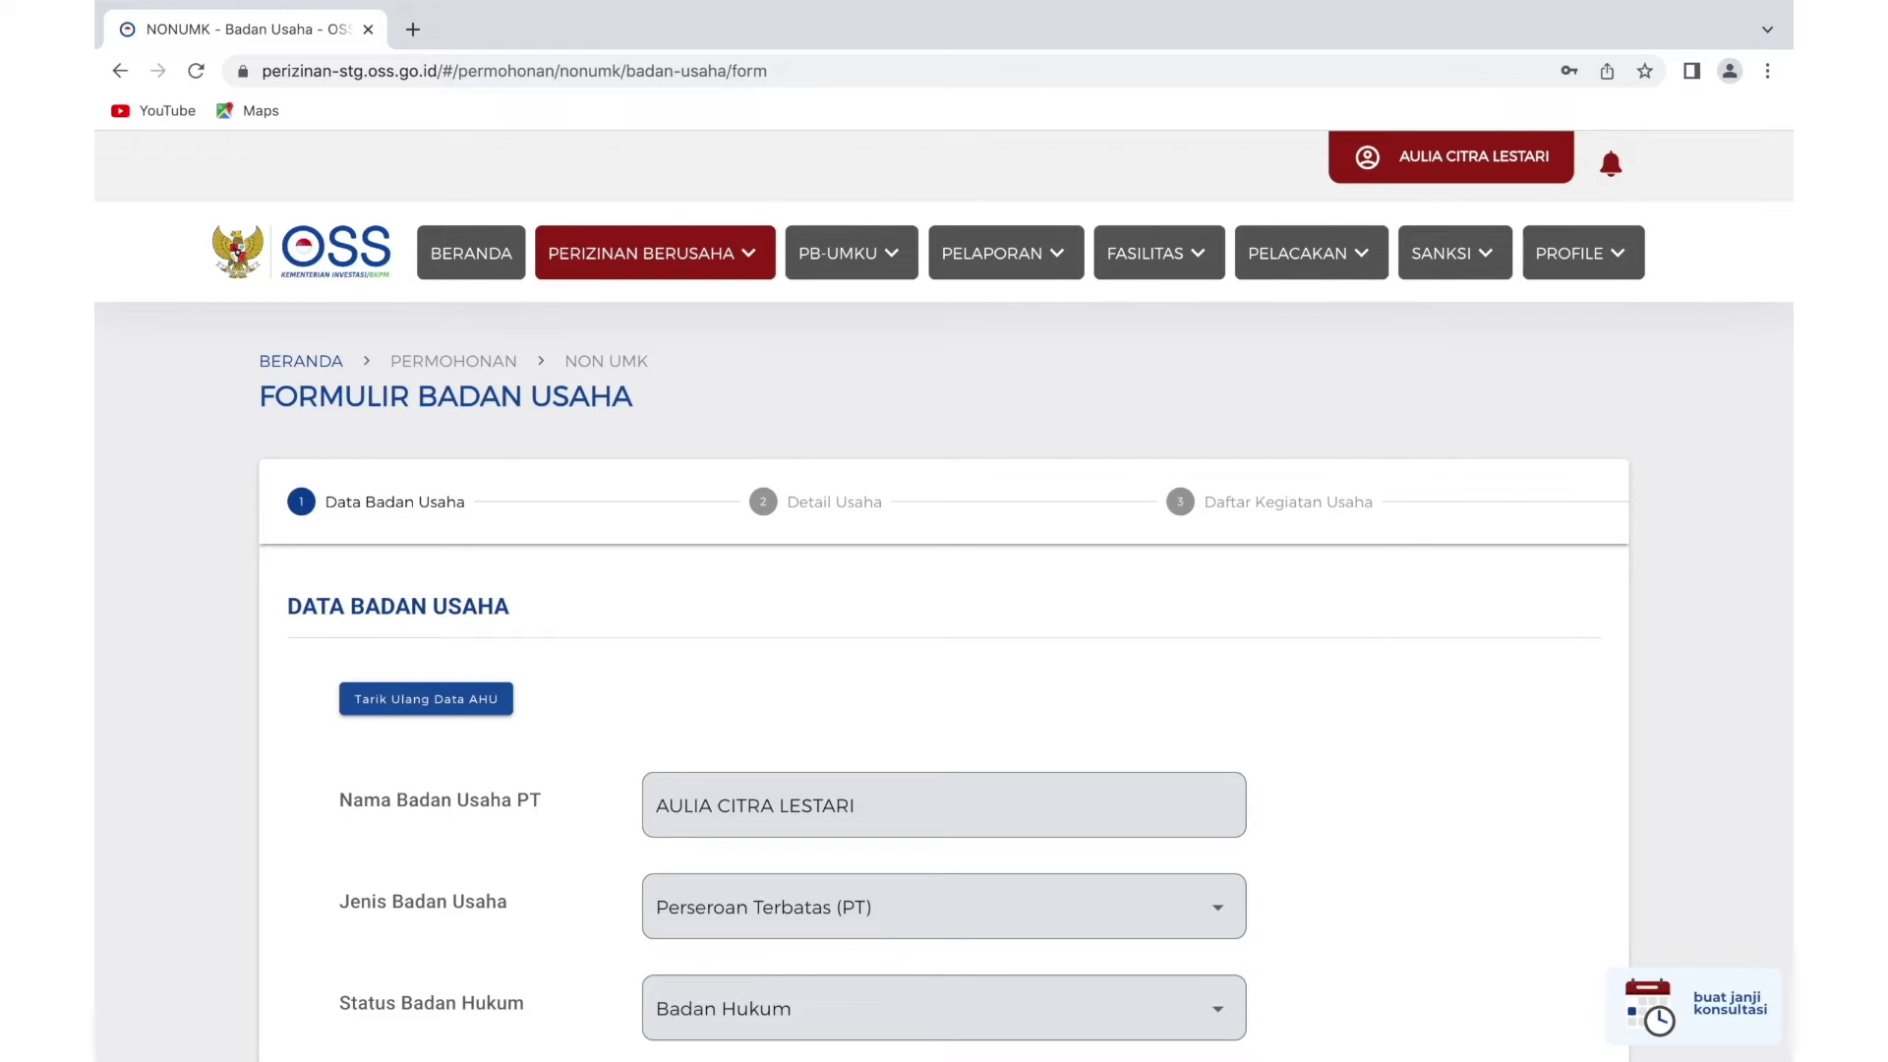
{"action": "scroll", "coordinate": [945, 679], "scroll_direction": "down", "scroll_amount": 10}
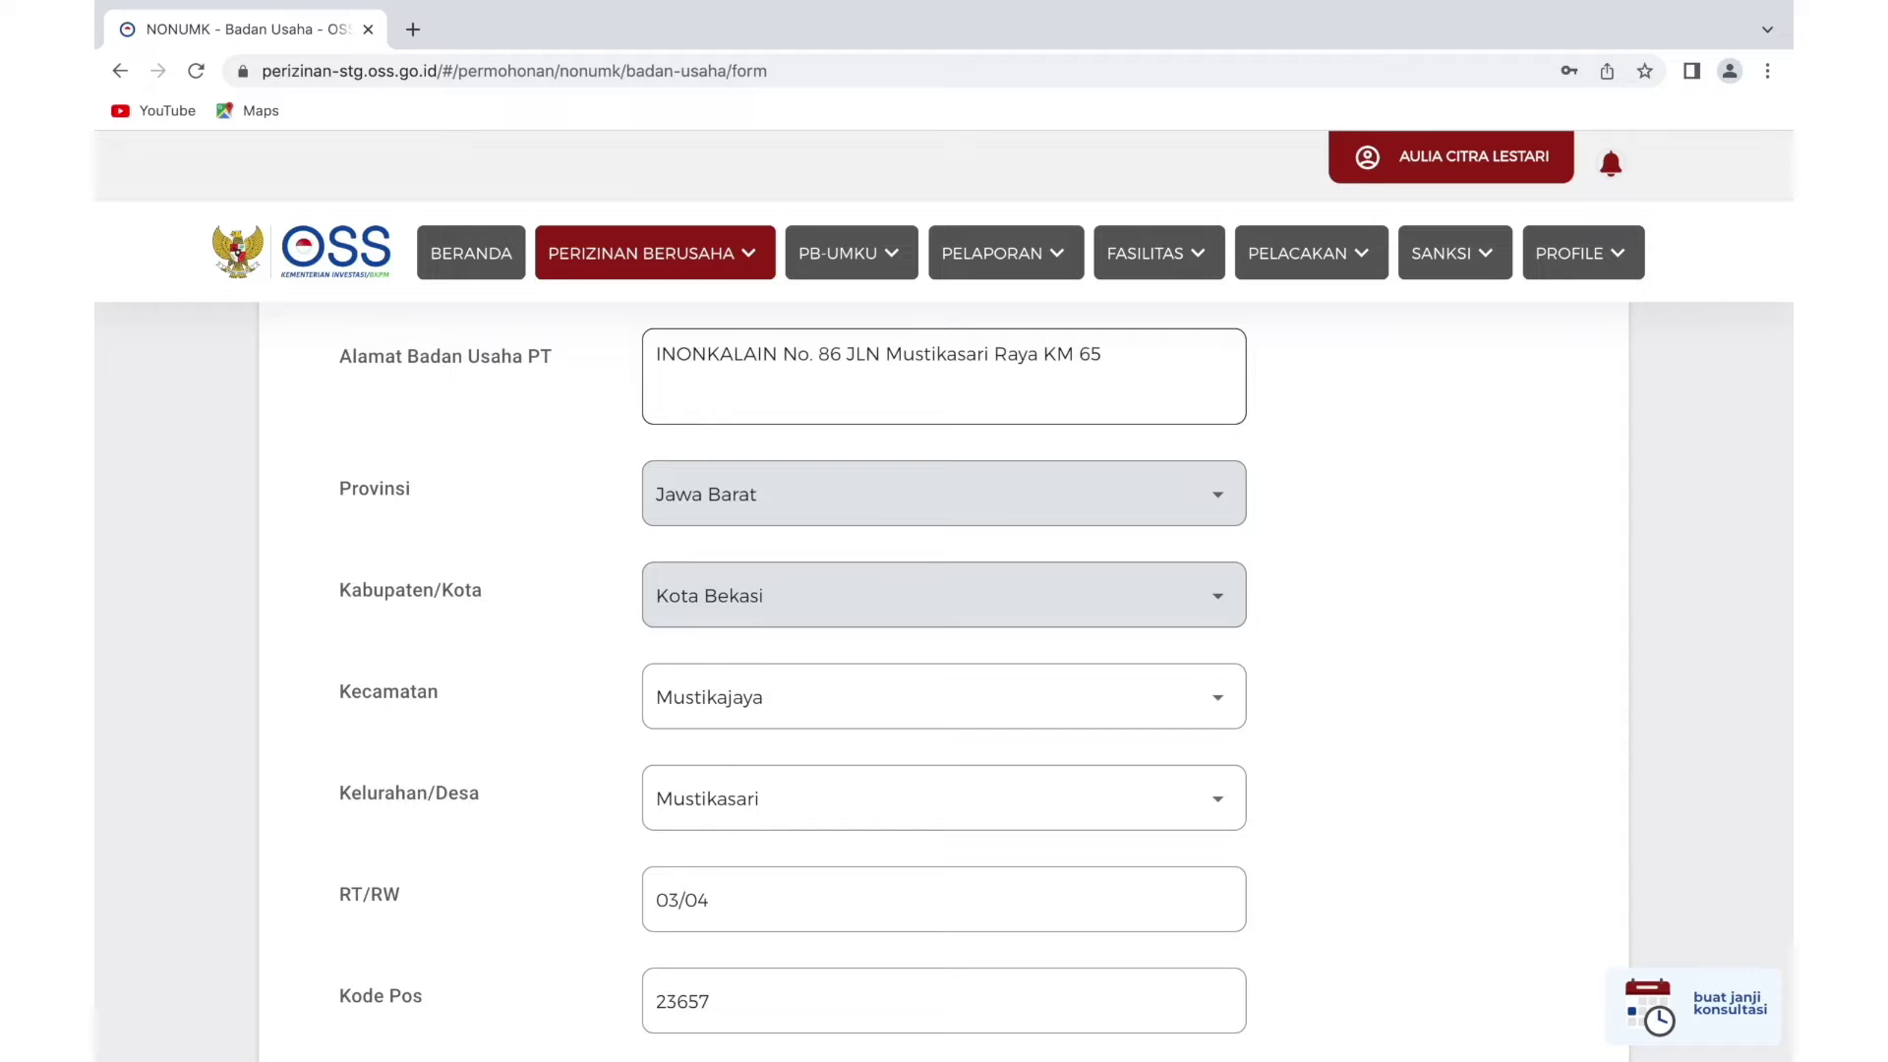
{"action": "scroll", "coordinate": [944, 679], "scroll_direction": "down", "scroll_amount": 3}
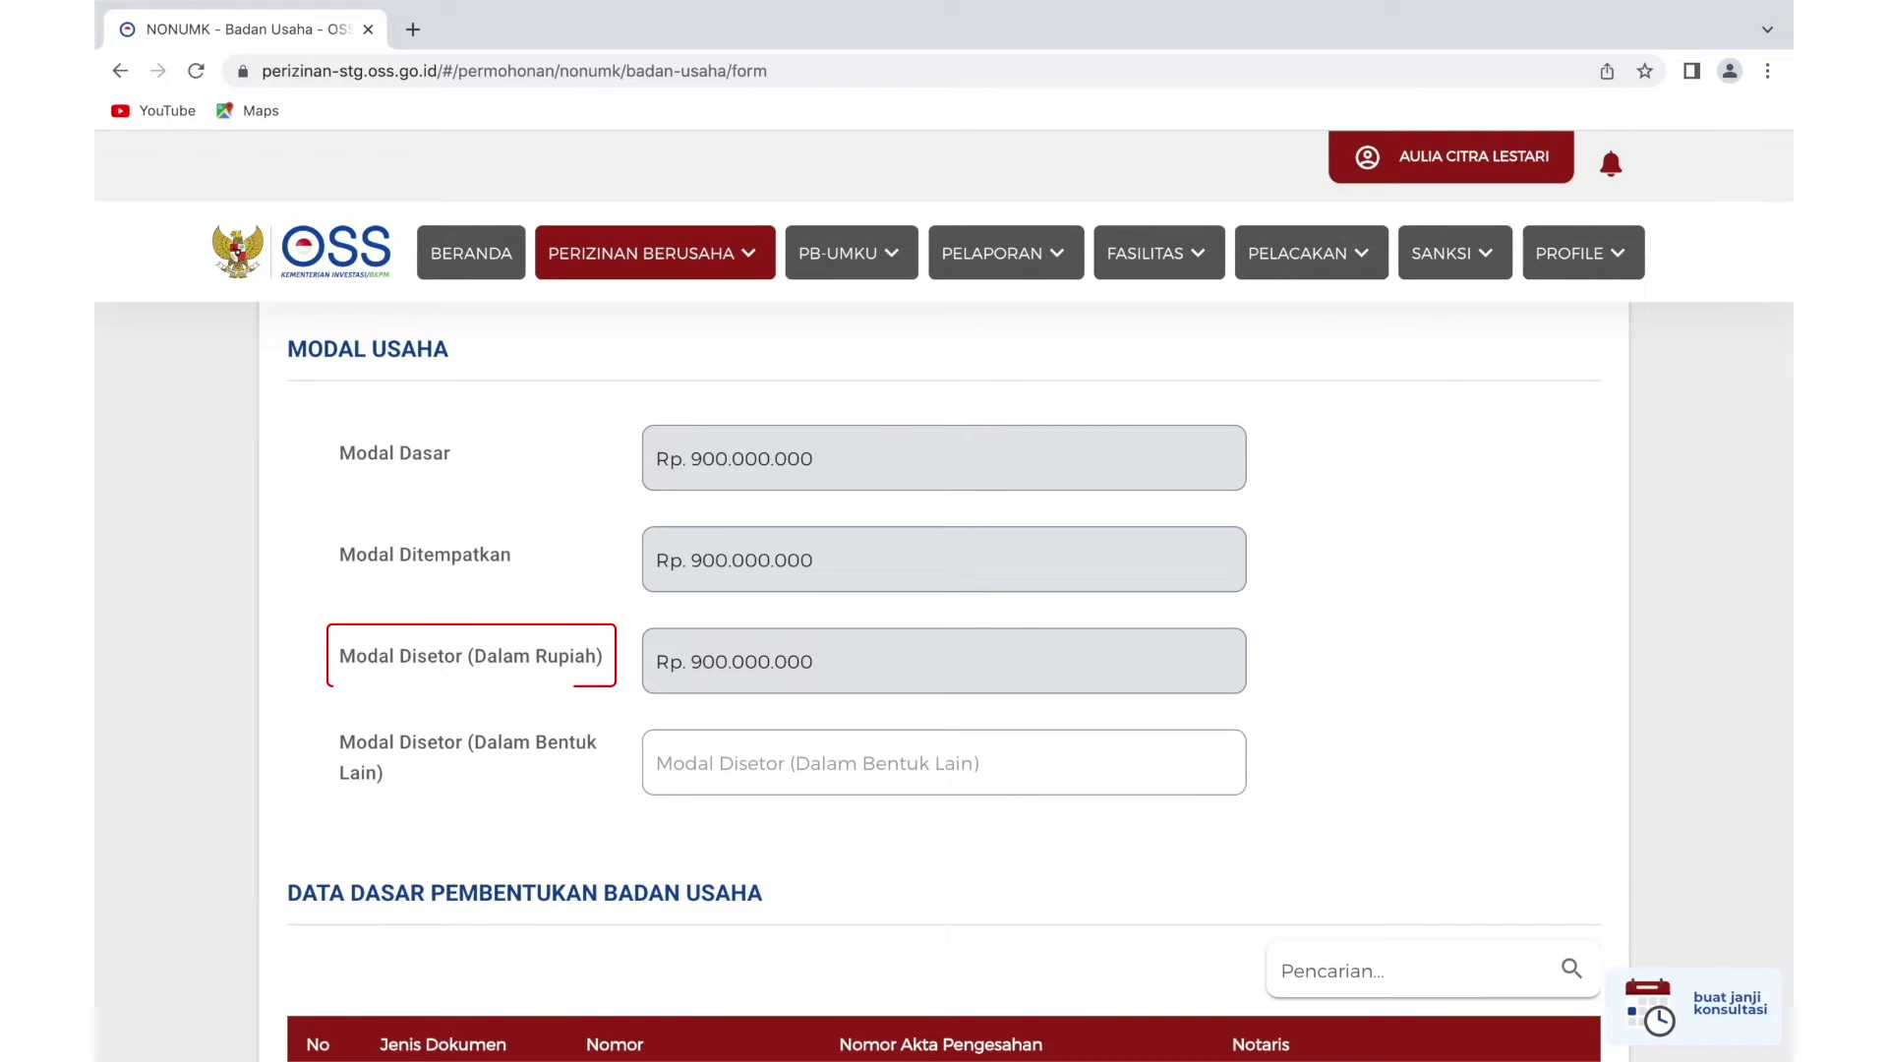
{"action": "left_click", "coordinate": [945, 762]}
{"action": "type", "text": "1000000000"}
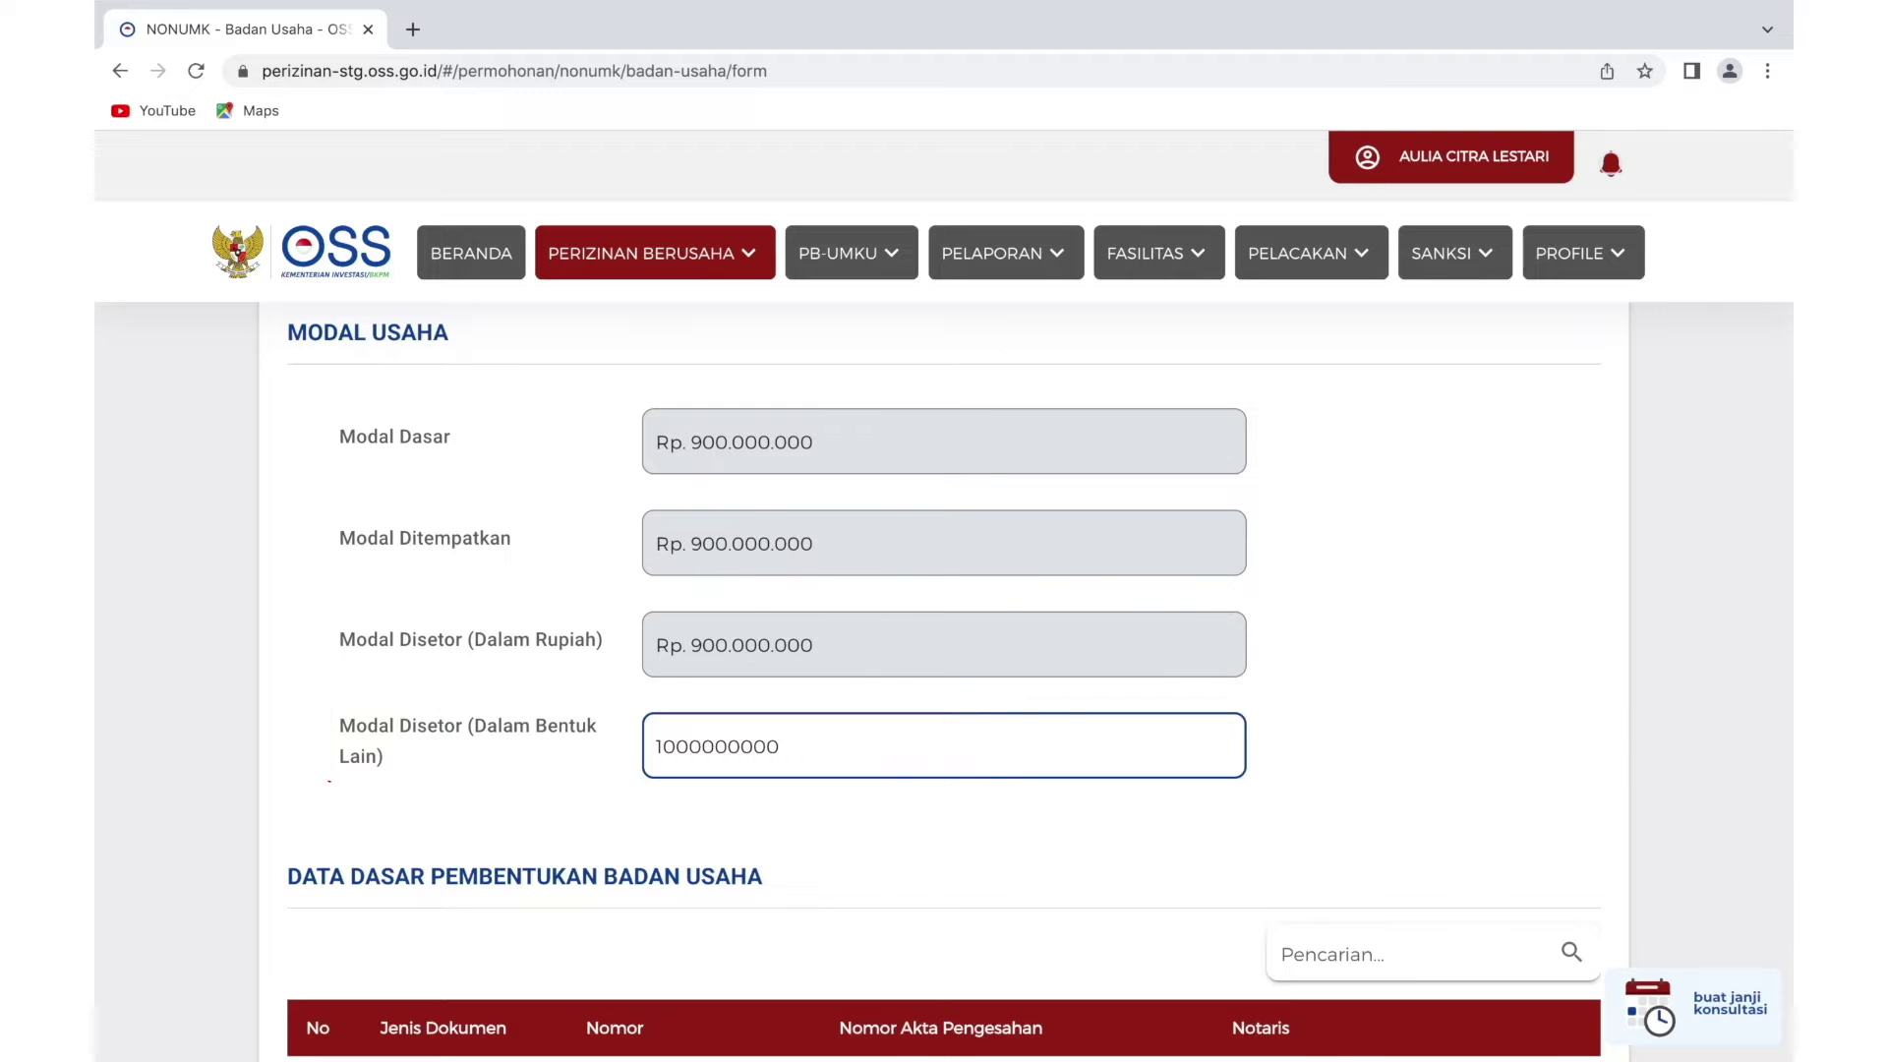
Save the business entity data, accept the truthfulness declaration and continue to Detail Usaha.
{"action": "scroll", "coordinate": [944, 679], "scroll_direction": "down", "scroll_amount": 10}
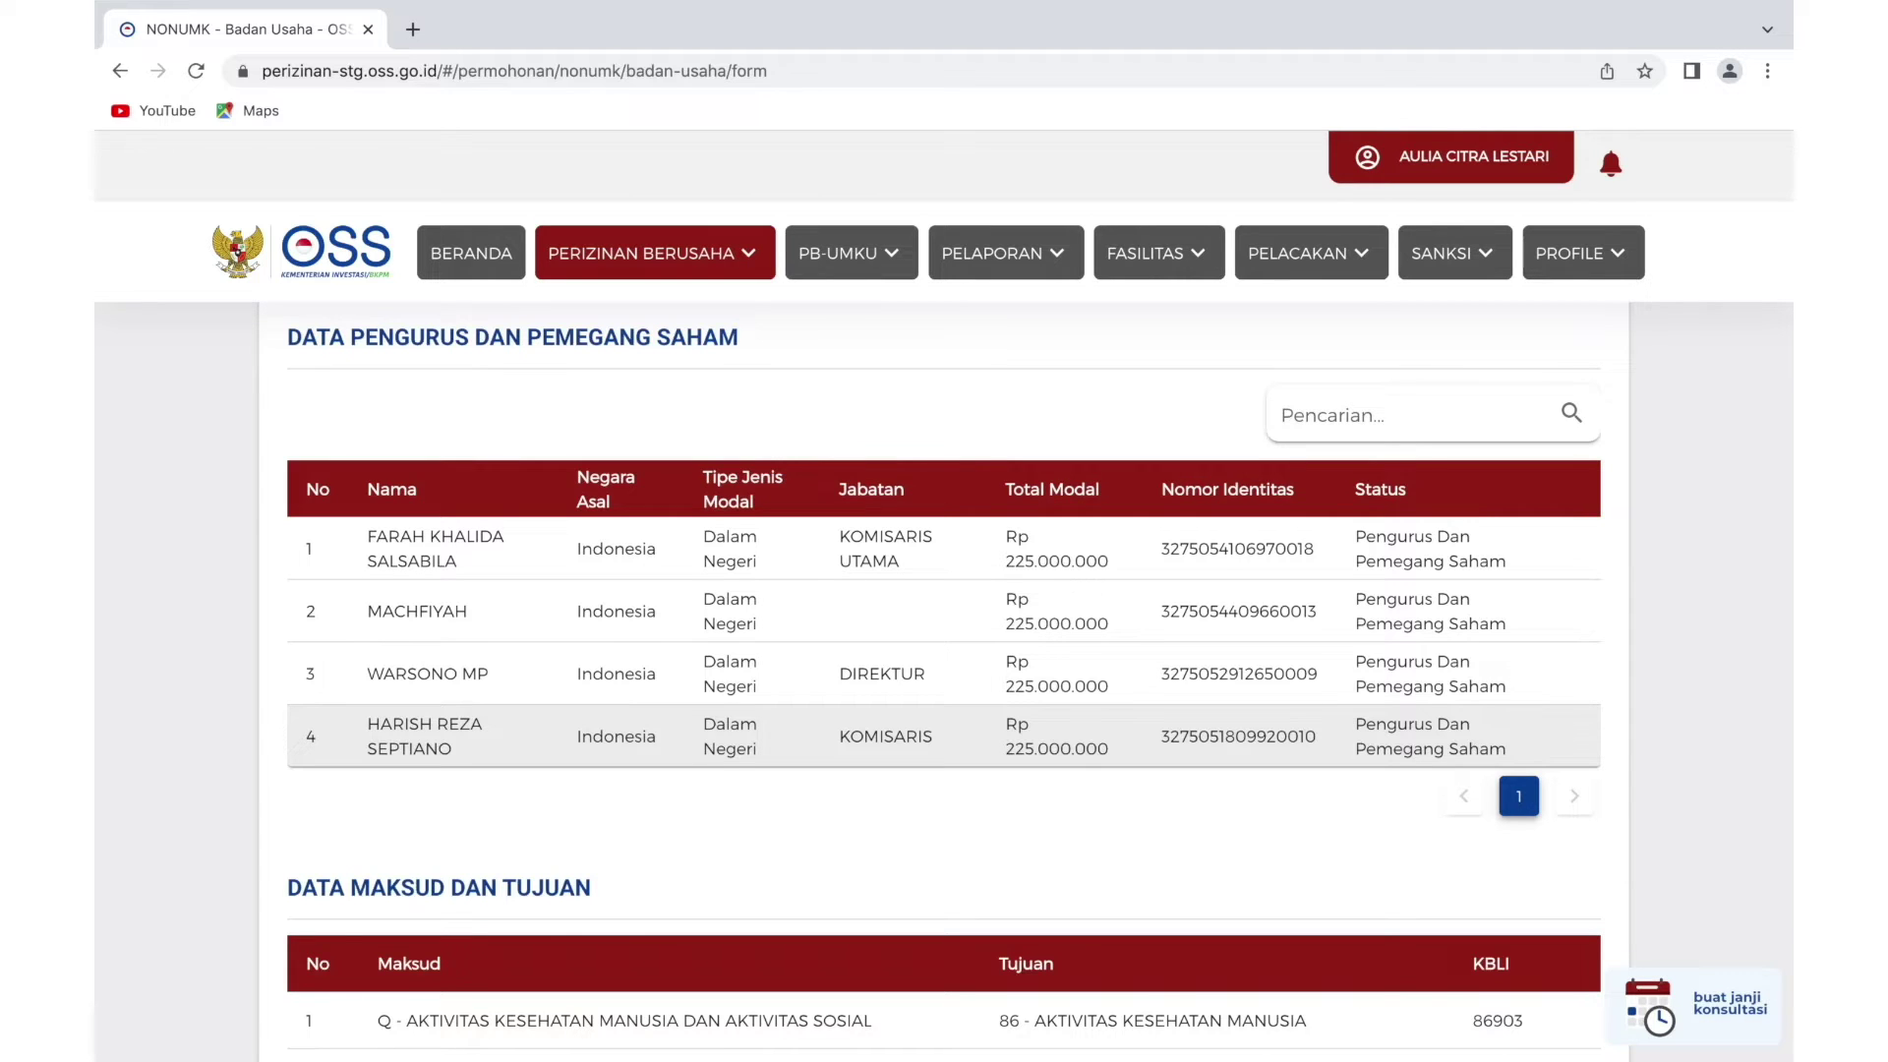
{"action": "scroll", "coordinate": [944, 689], "scroll_direction": "down", "scroll_amount": 5}
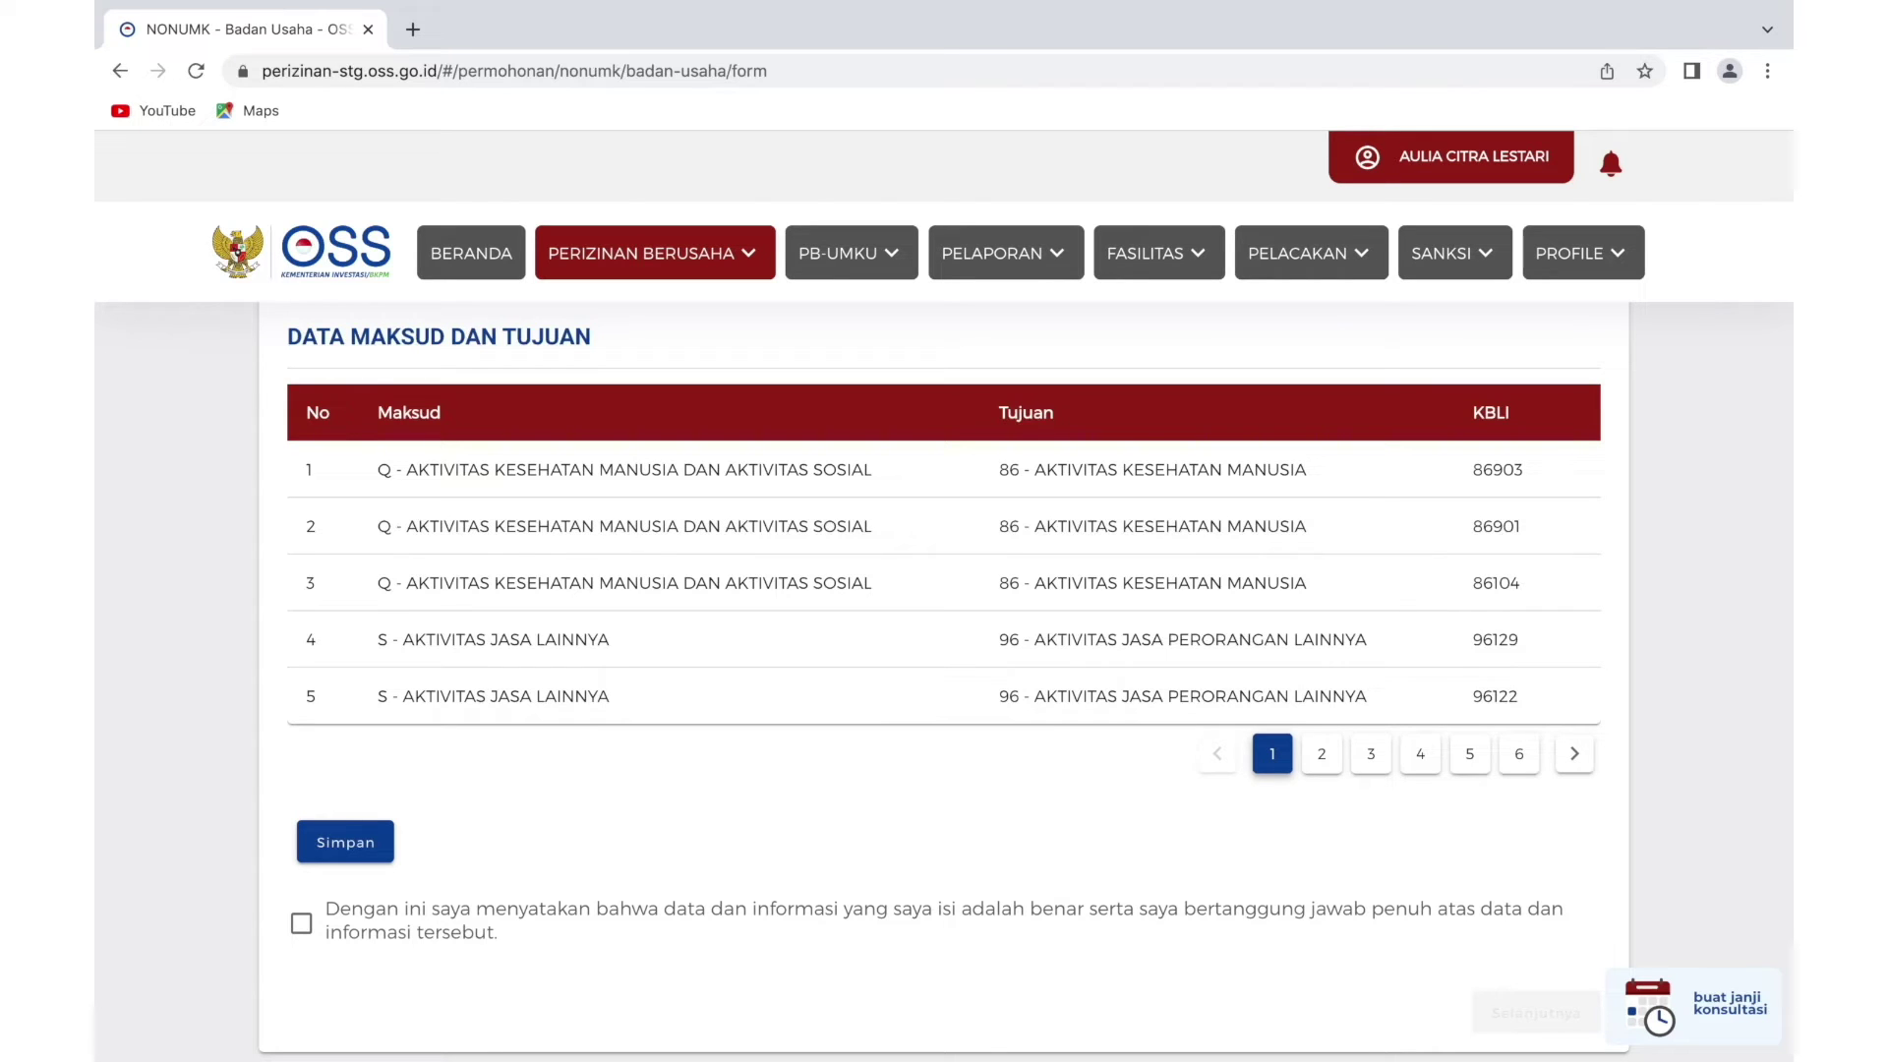
{"action": "left_click", "coordinate": [301, 922]}
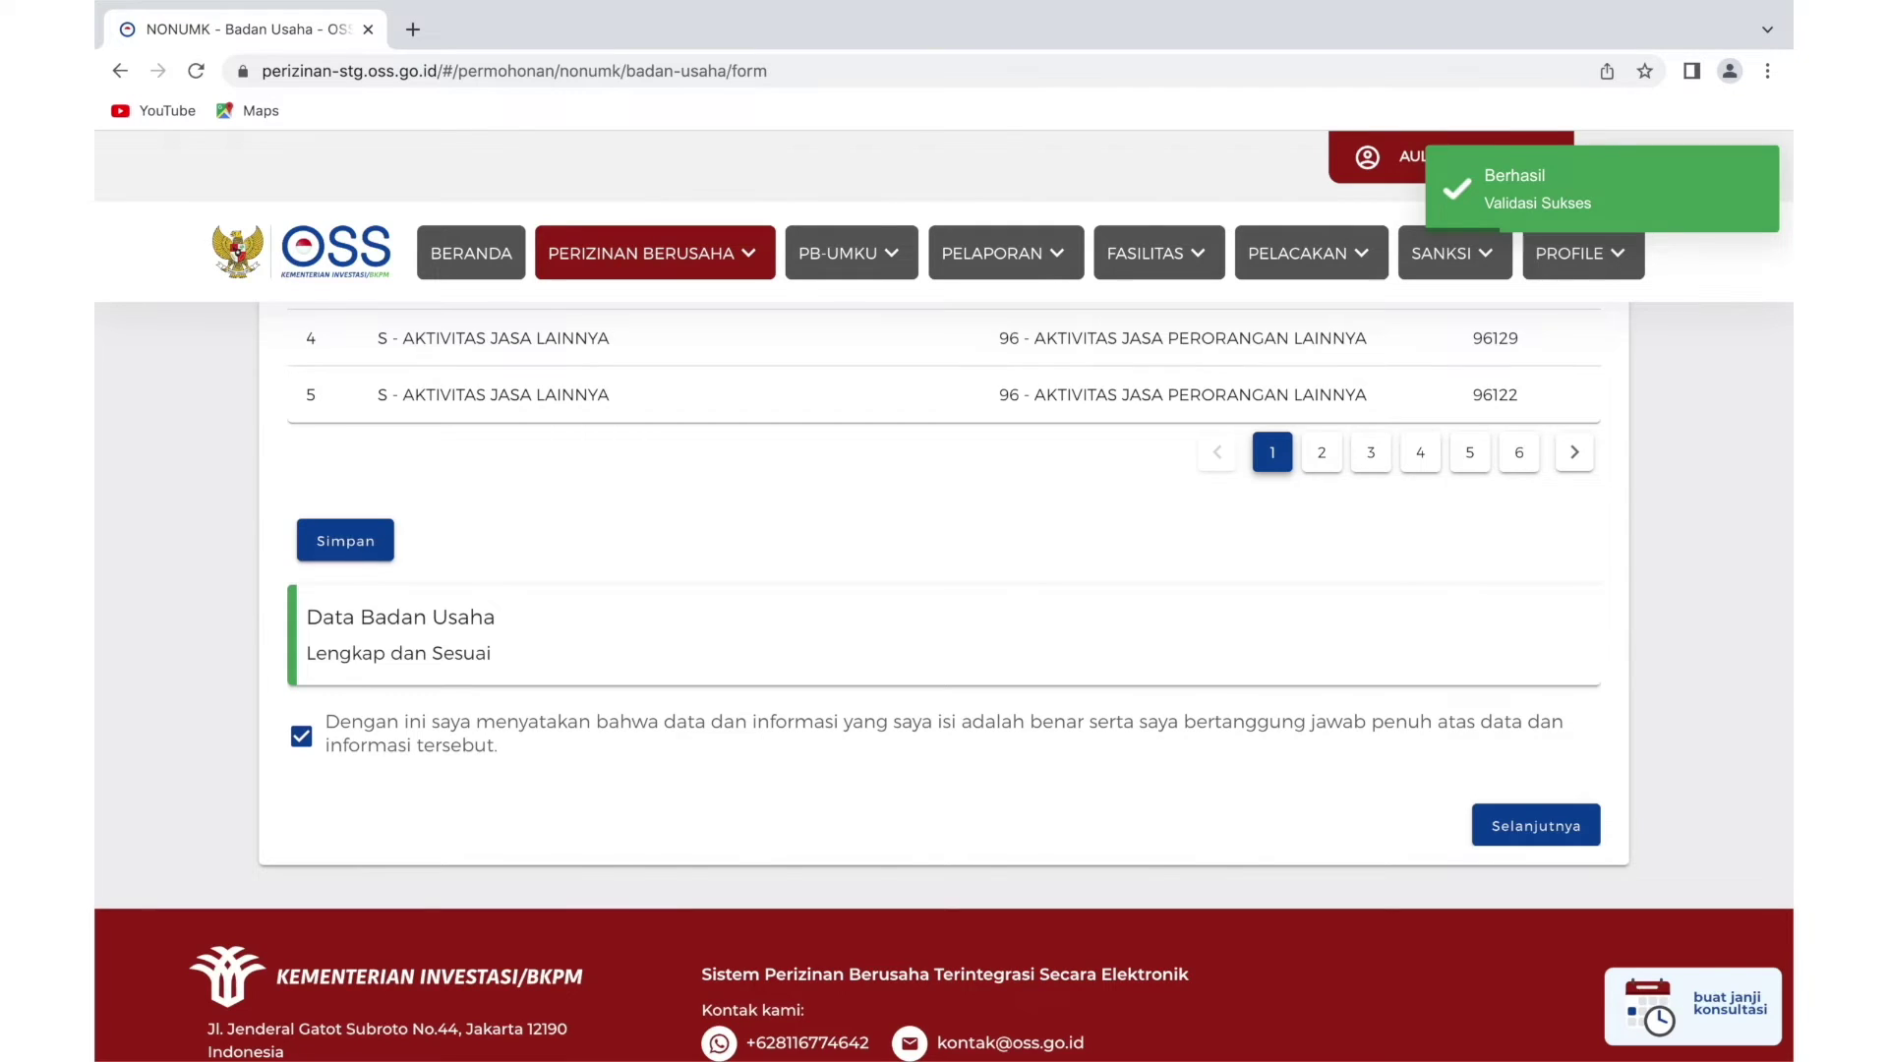
{"action": "left_click", "coordinate": [1535, 826]}
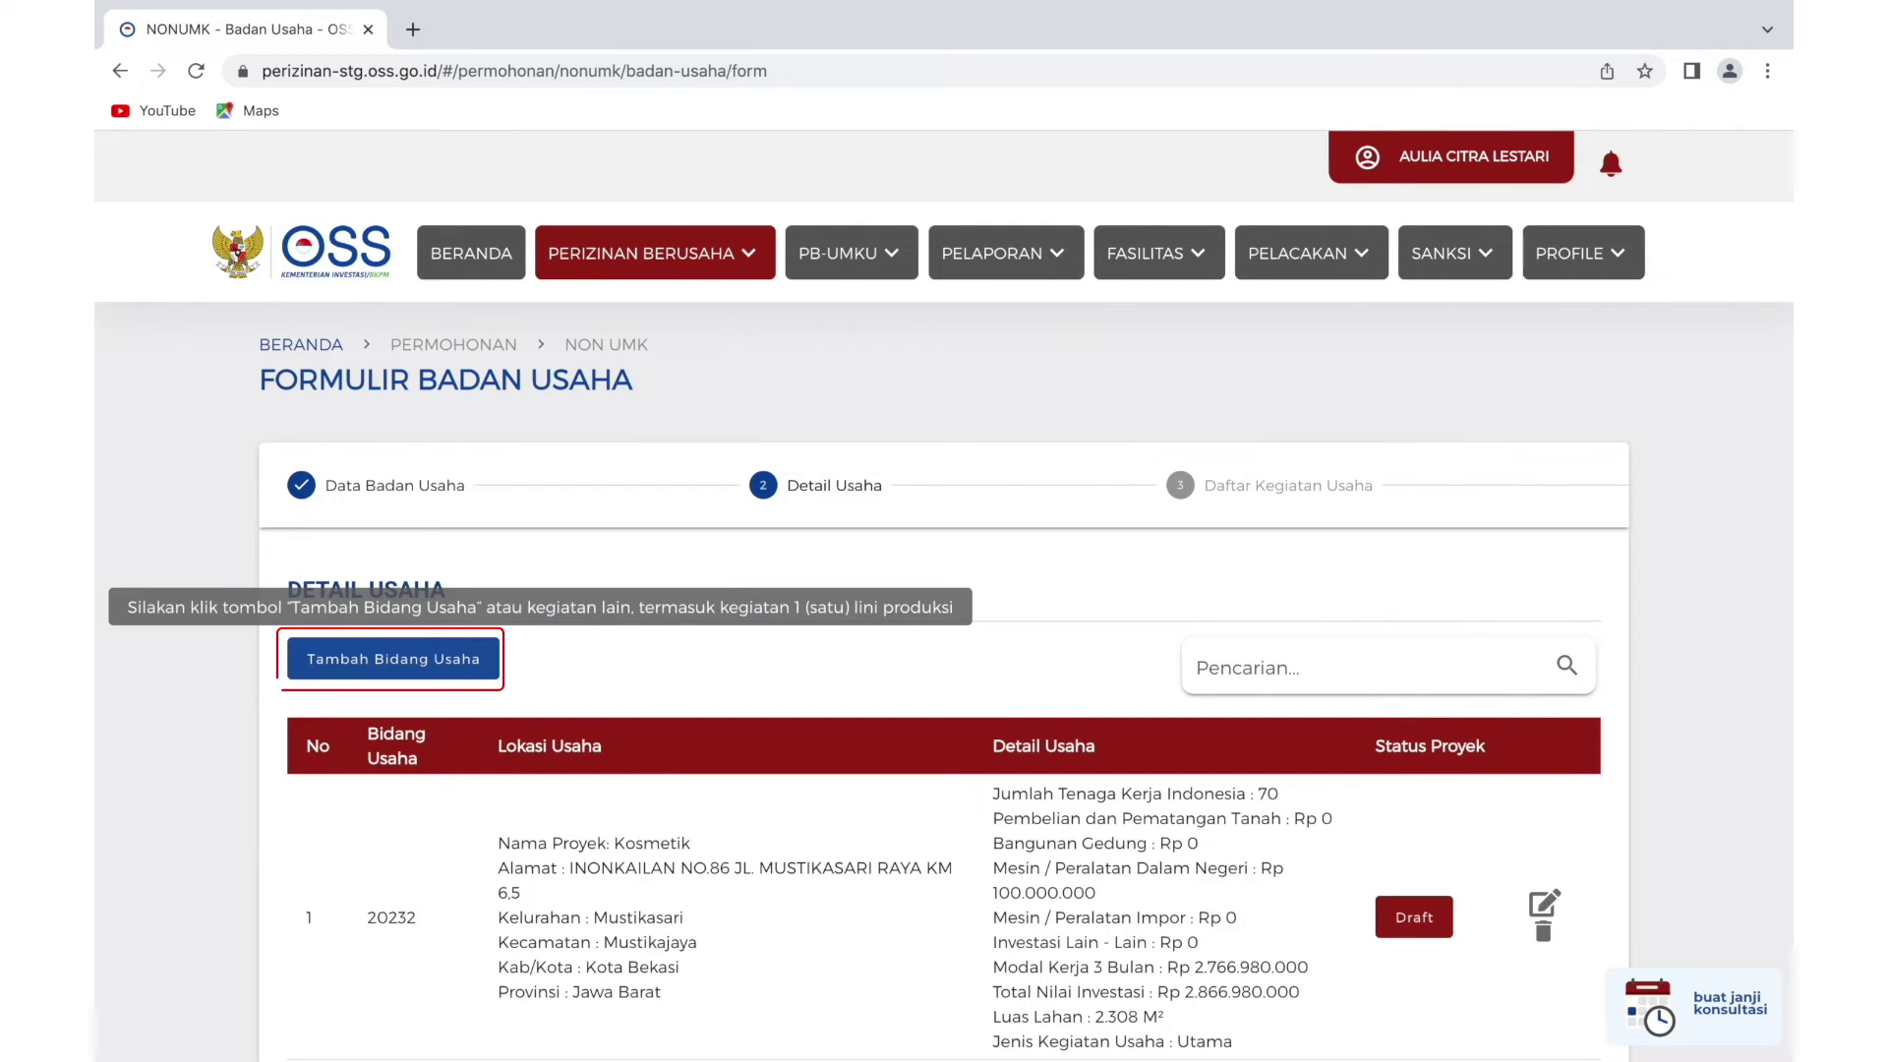
Add a business field for KBLI 02121, answer Belum on prior licences and Tidak on branch NPWP, and name it "Pemanfaatan hasil hutan kayu hutan alam.".
{"action": "left_click", "coordinate": [393, 658]}
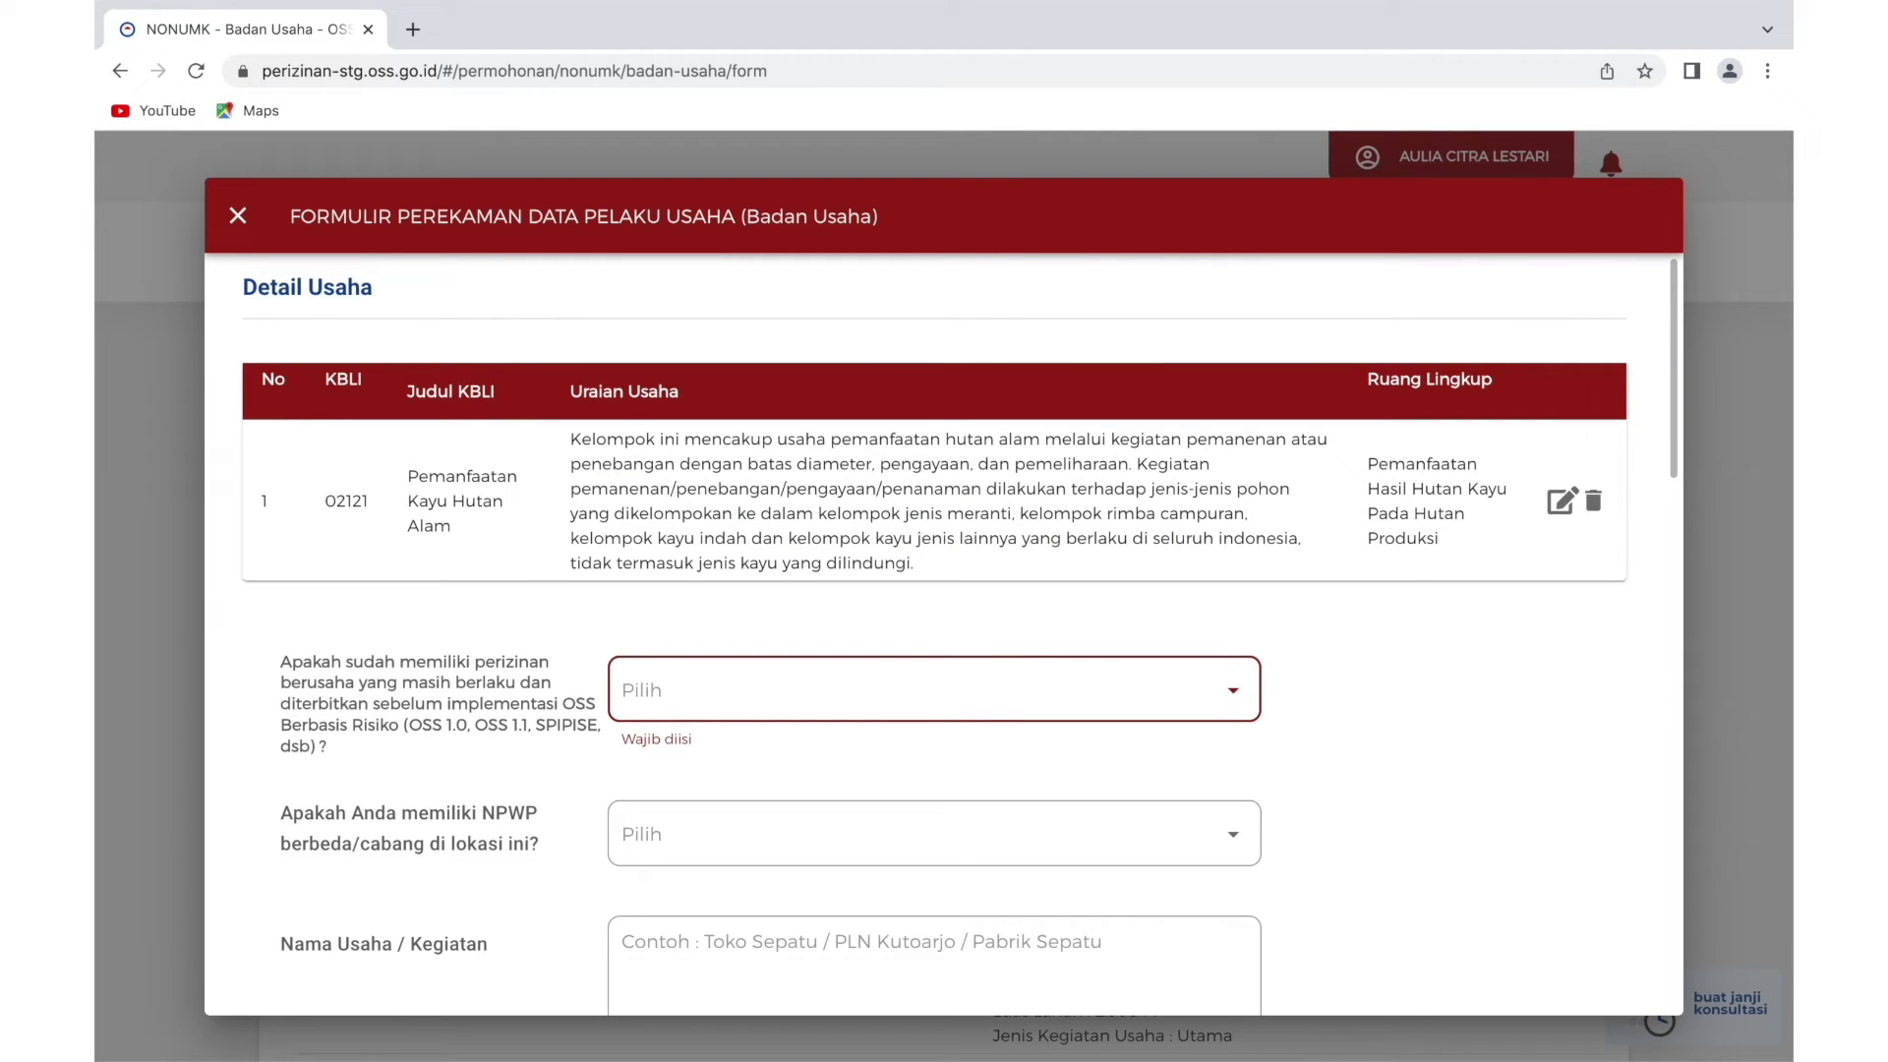
{"action": "key", "text": "space"}
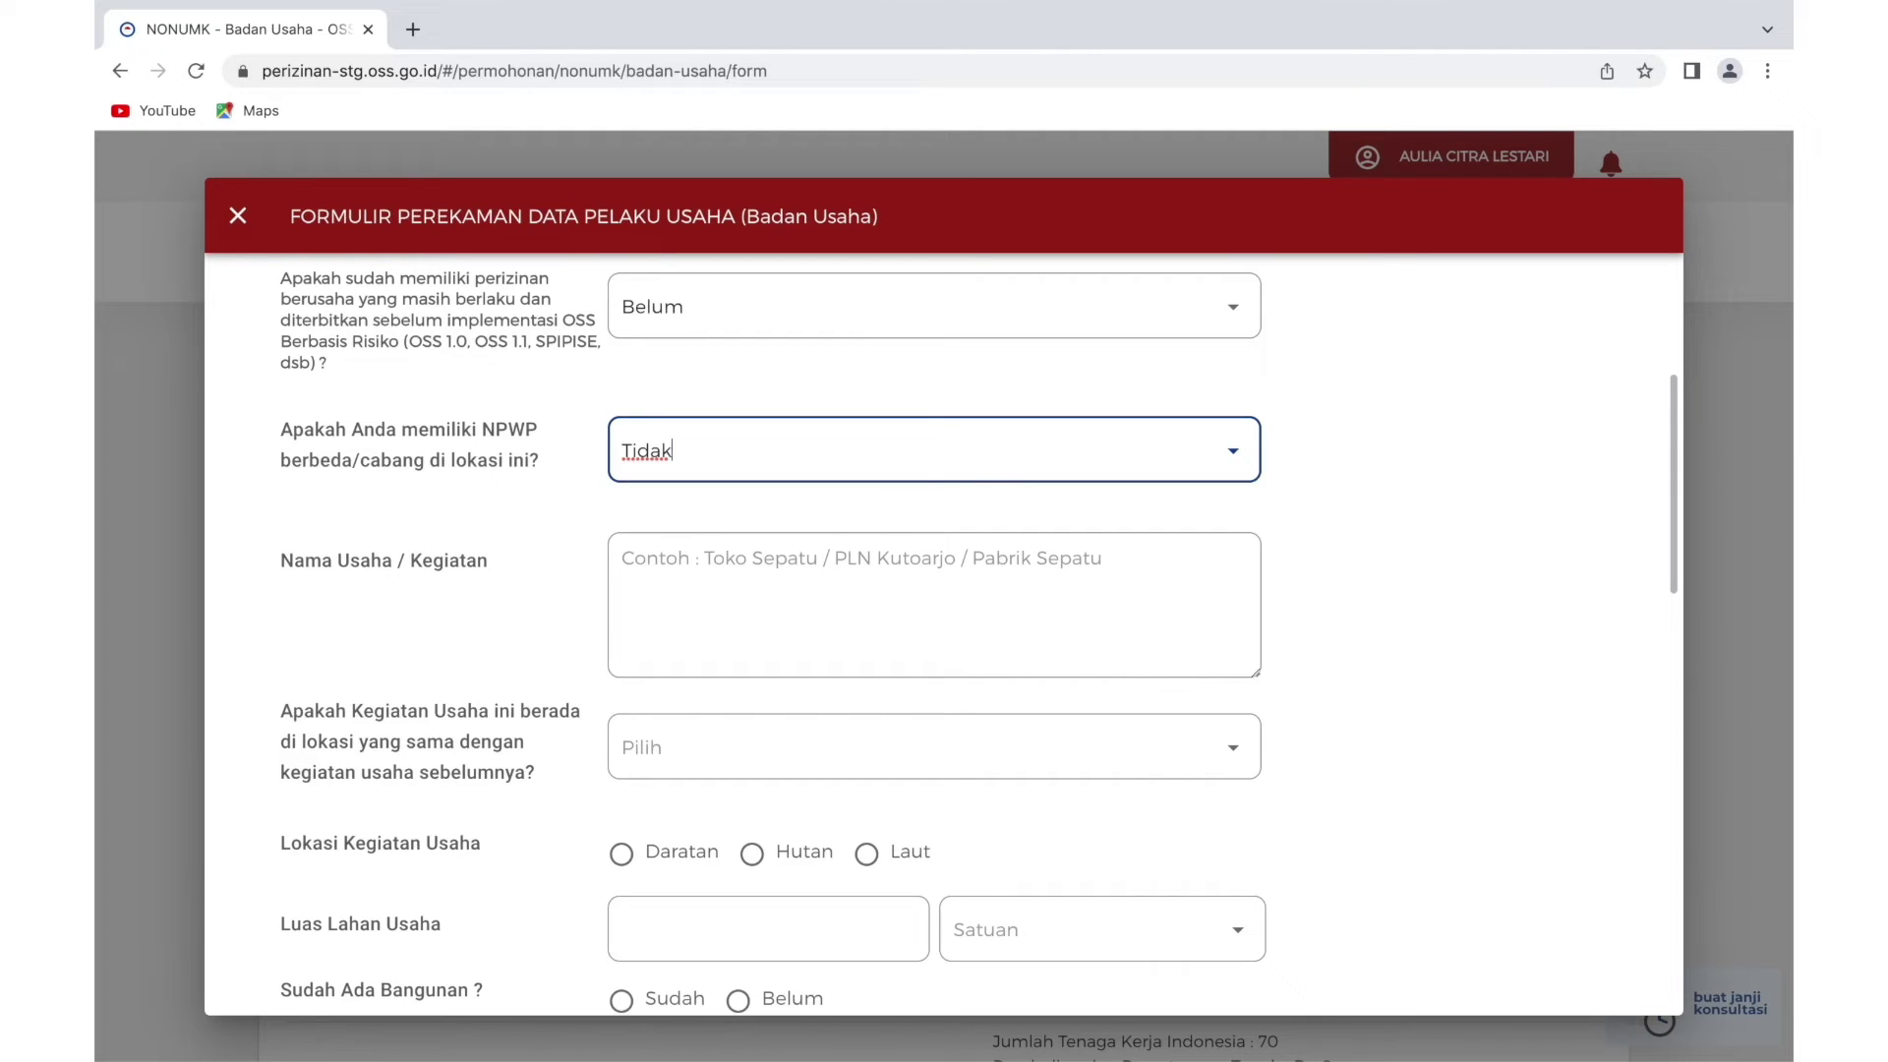
{"action": "left_click", "coordinate": [885, 590]}
{"action": "type", "text": "Pemanfaatan hasil hutan kayu hutan alam."}
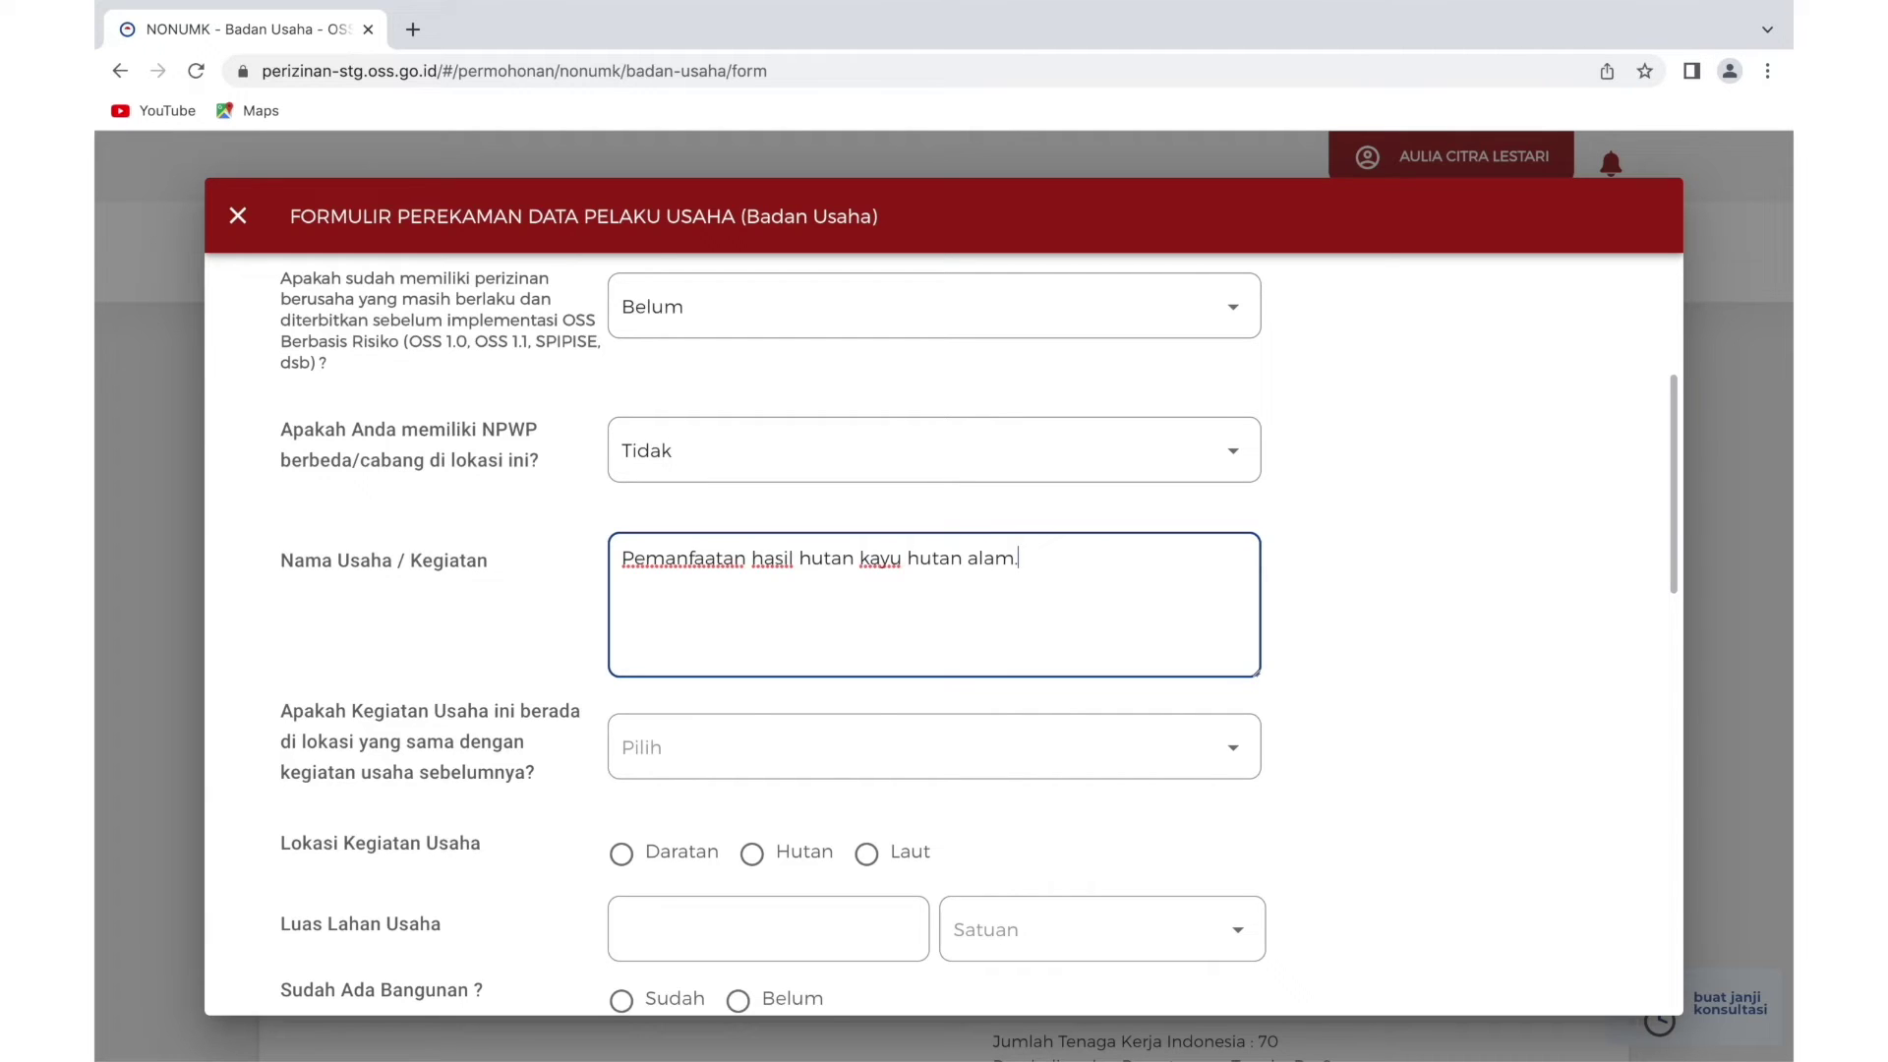
Answer Tidak to sharing the location of the previous business activity and set Lokasi Kegiatan Usaha to Hutan.
{"action": "left_click", "coordinate": [751, 853]}
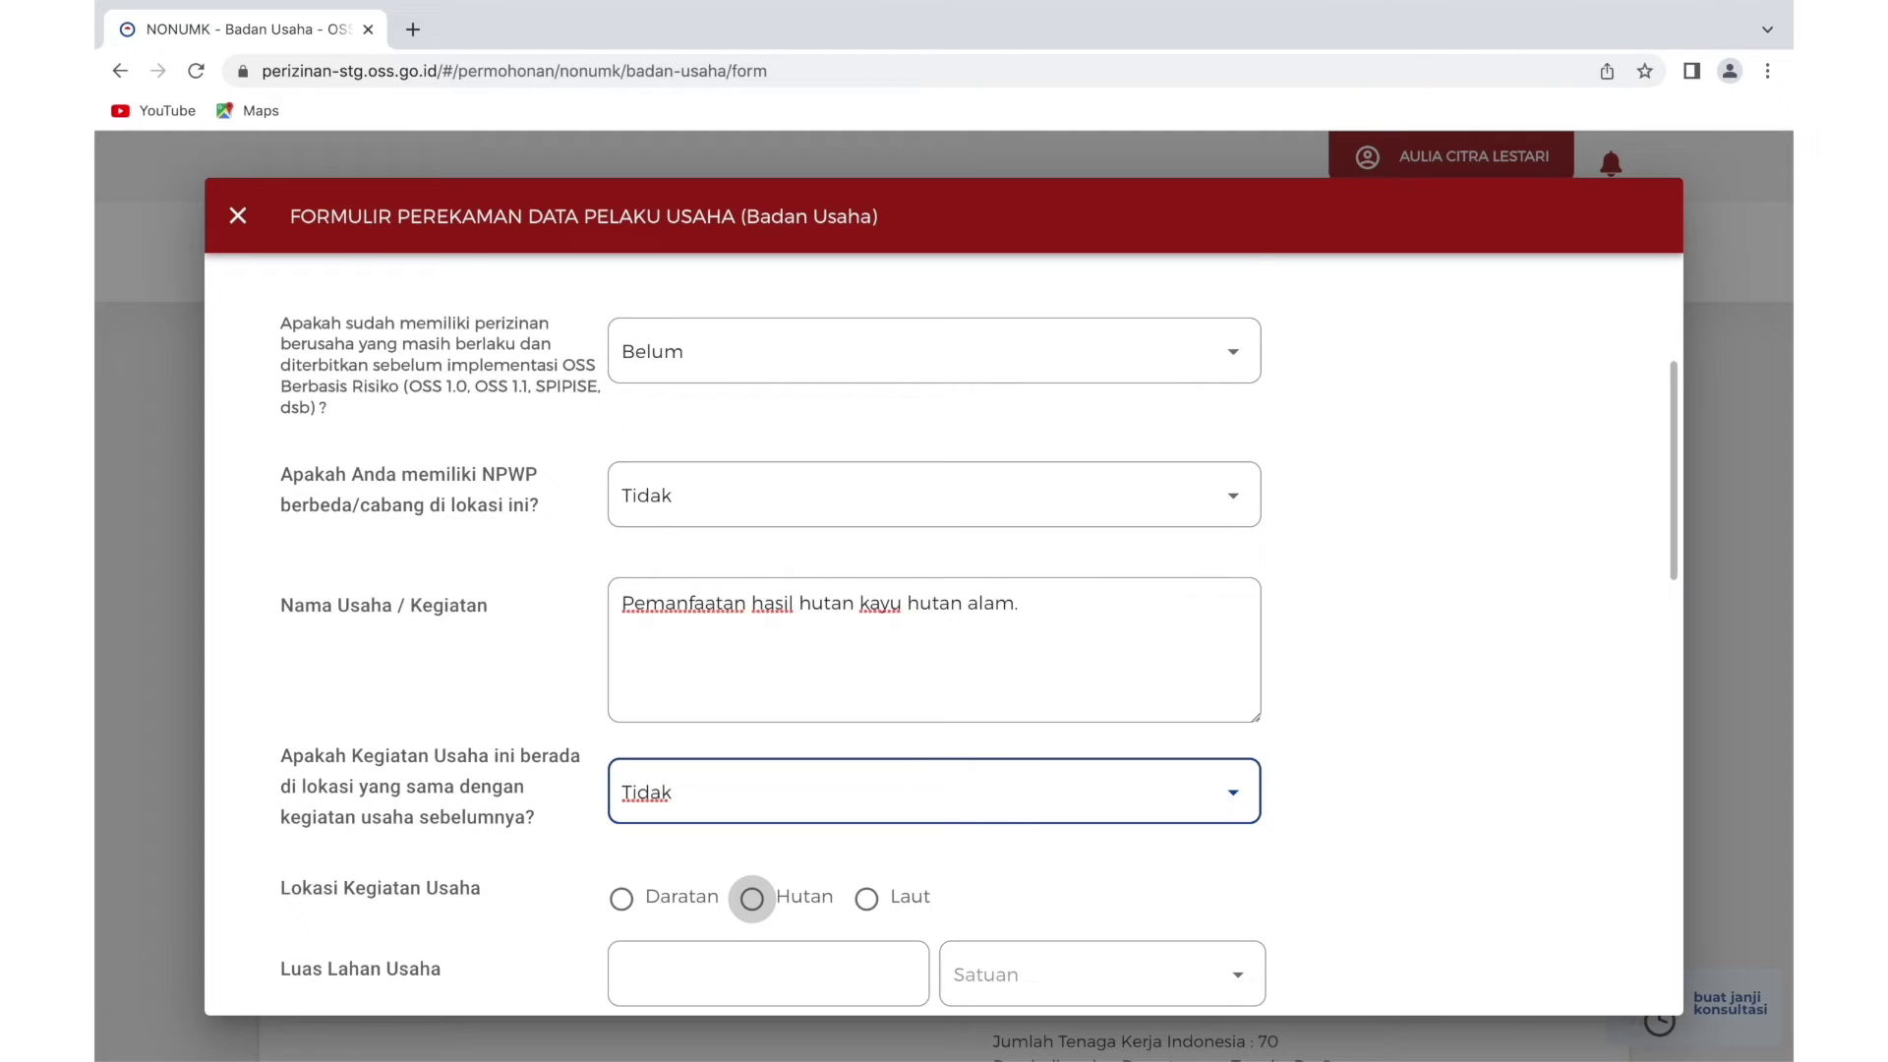
{"action": "left_click", "coordinate": [752, 898]}
{"action": "scroll", "coordinate": [752, 898], "scroll_direction": "down", "scroll_amount": 5}
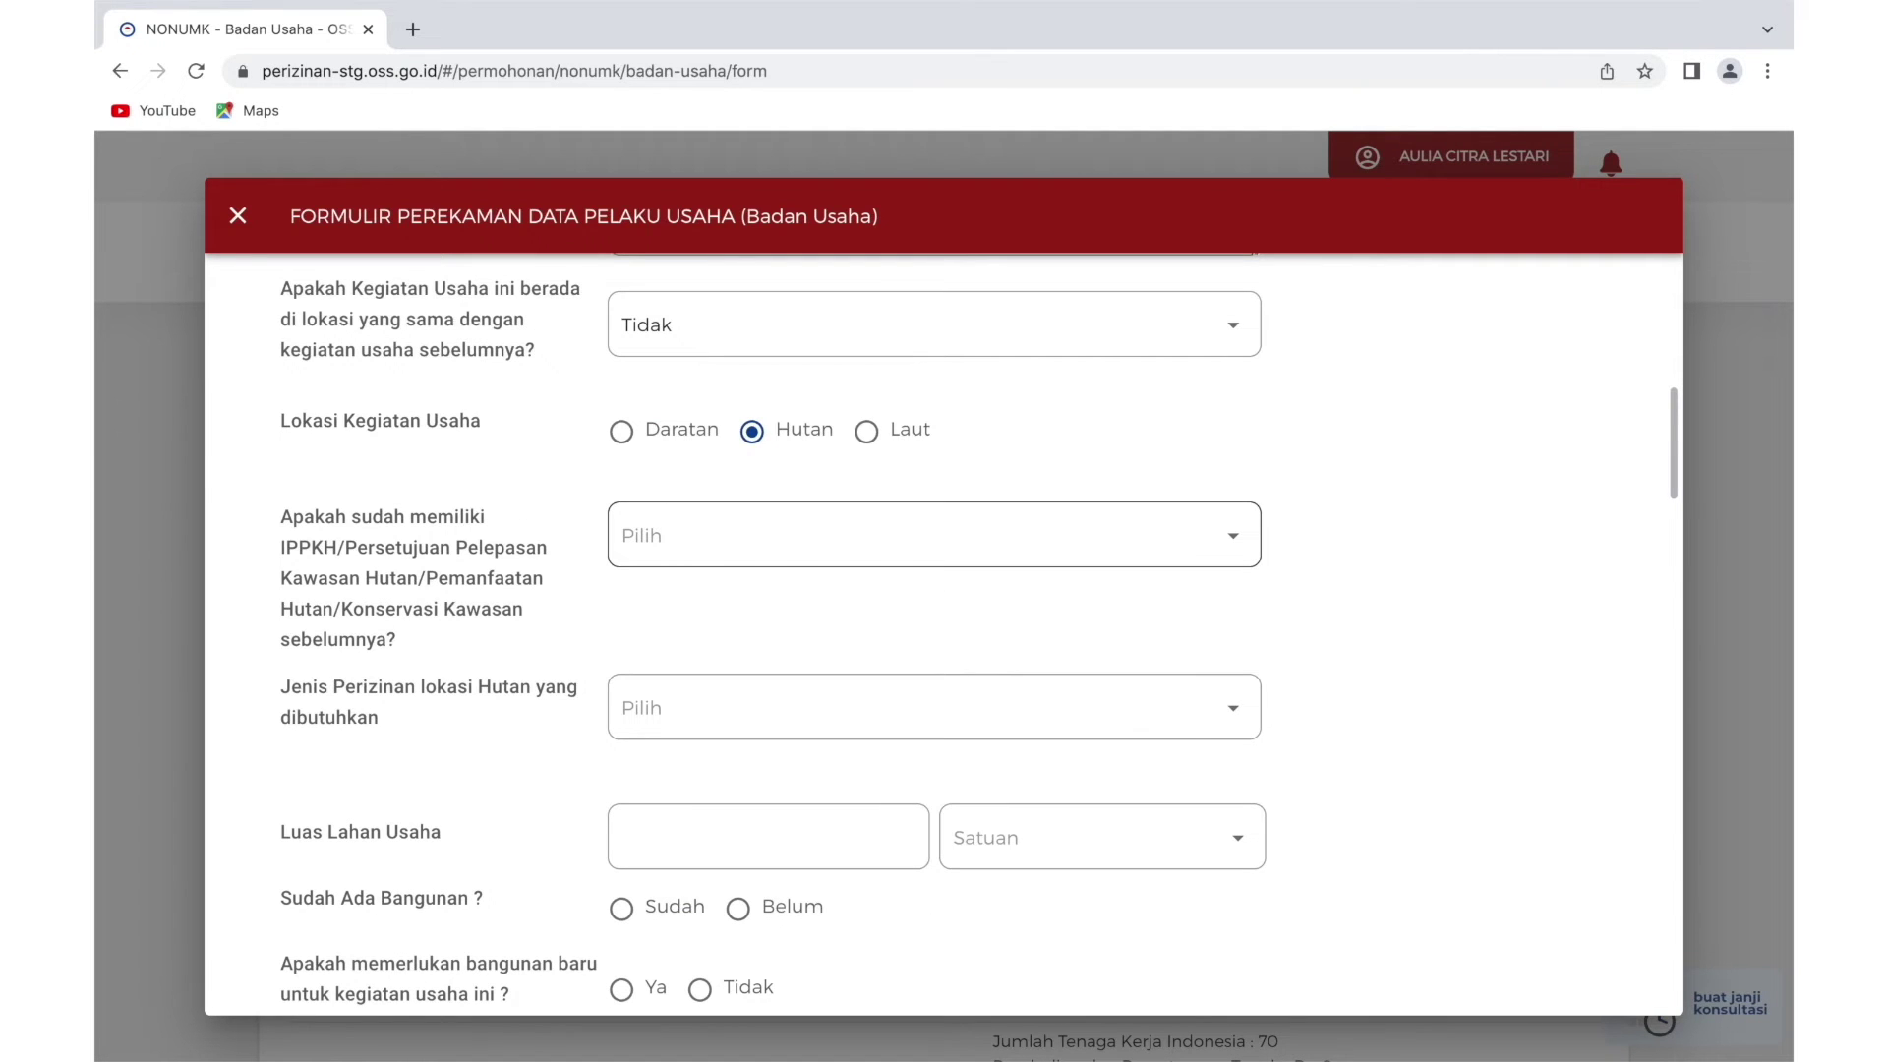
Answer Belum on existing forest-area approval and choose Pemanfaatan Hutan as the required forest permit, with type Baru.
{"action": "left_click", "coordinate": [688, 535]}
{"action": "type", "text": "Belum"}
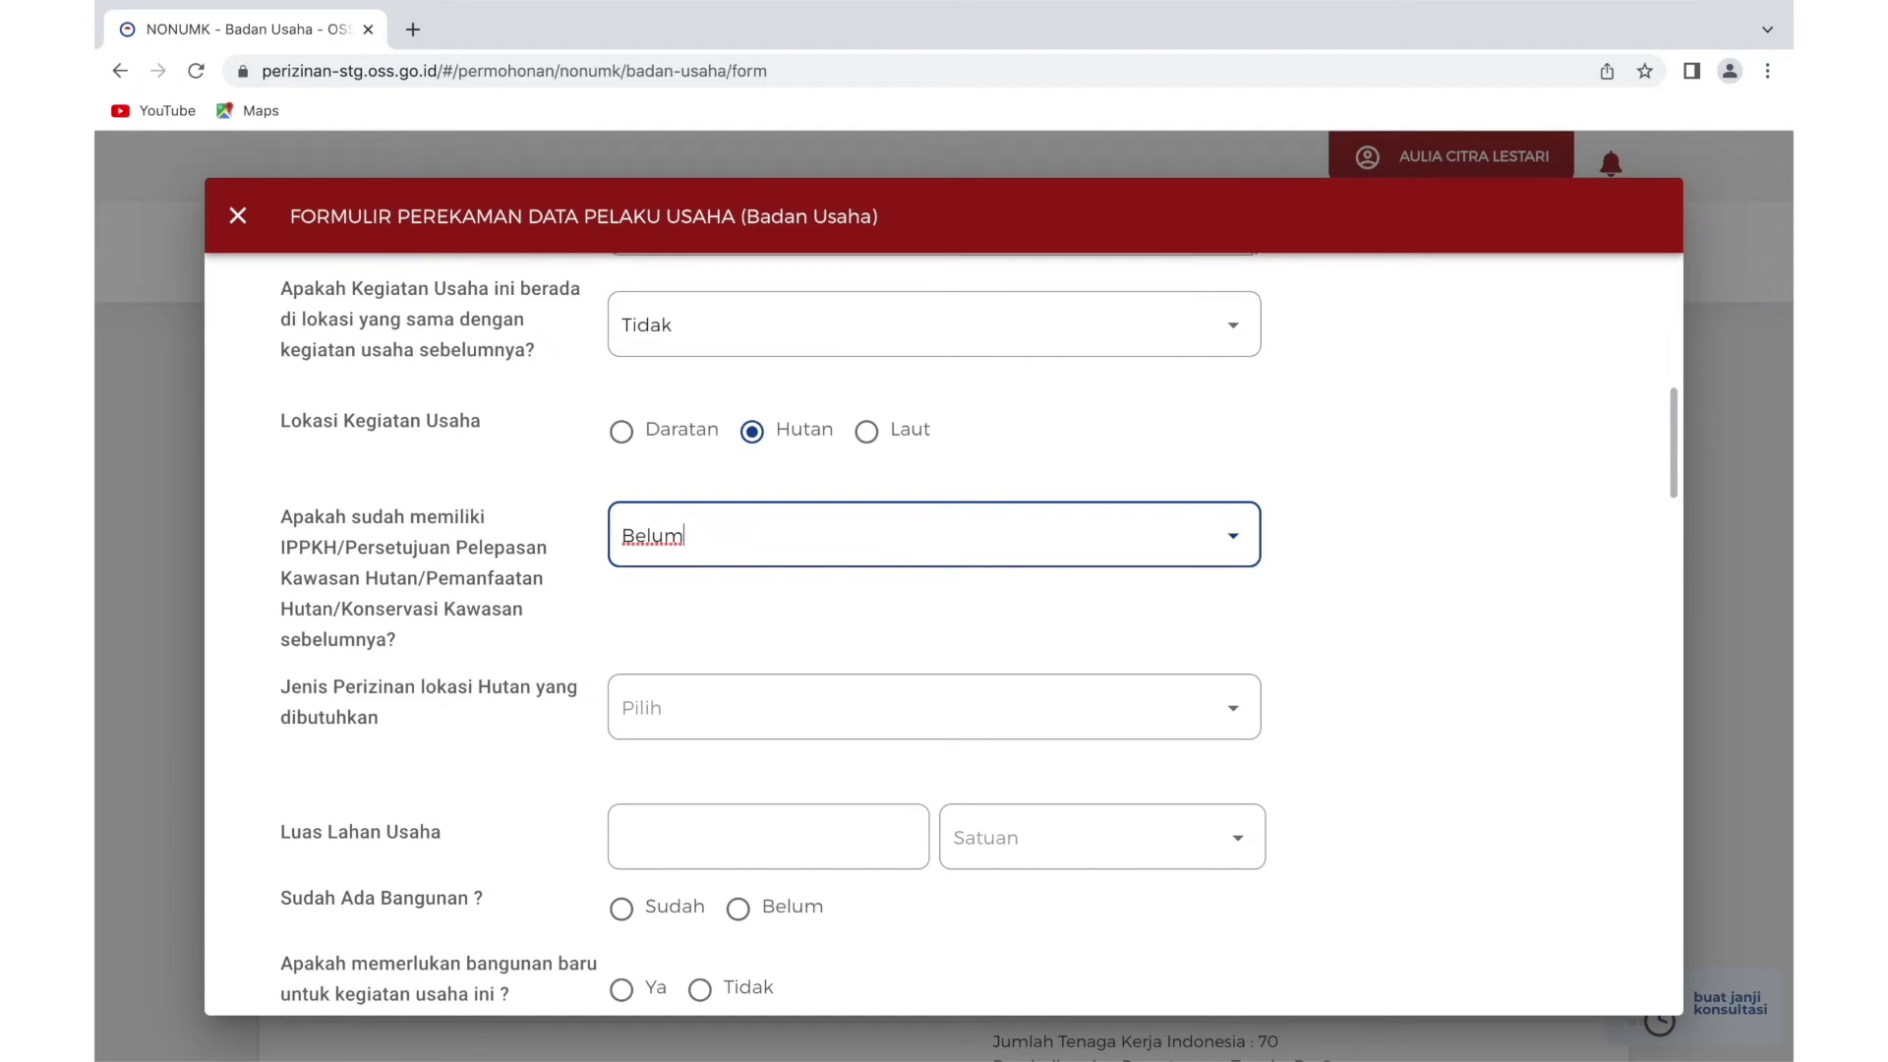
{"action": "left_click", "coordinate": [935, 707]}
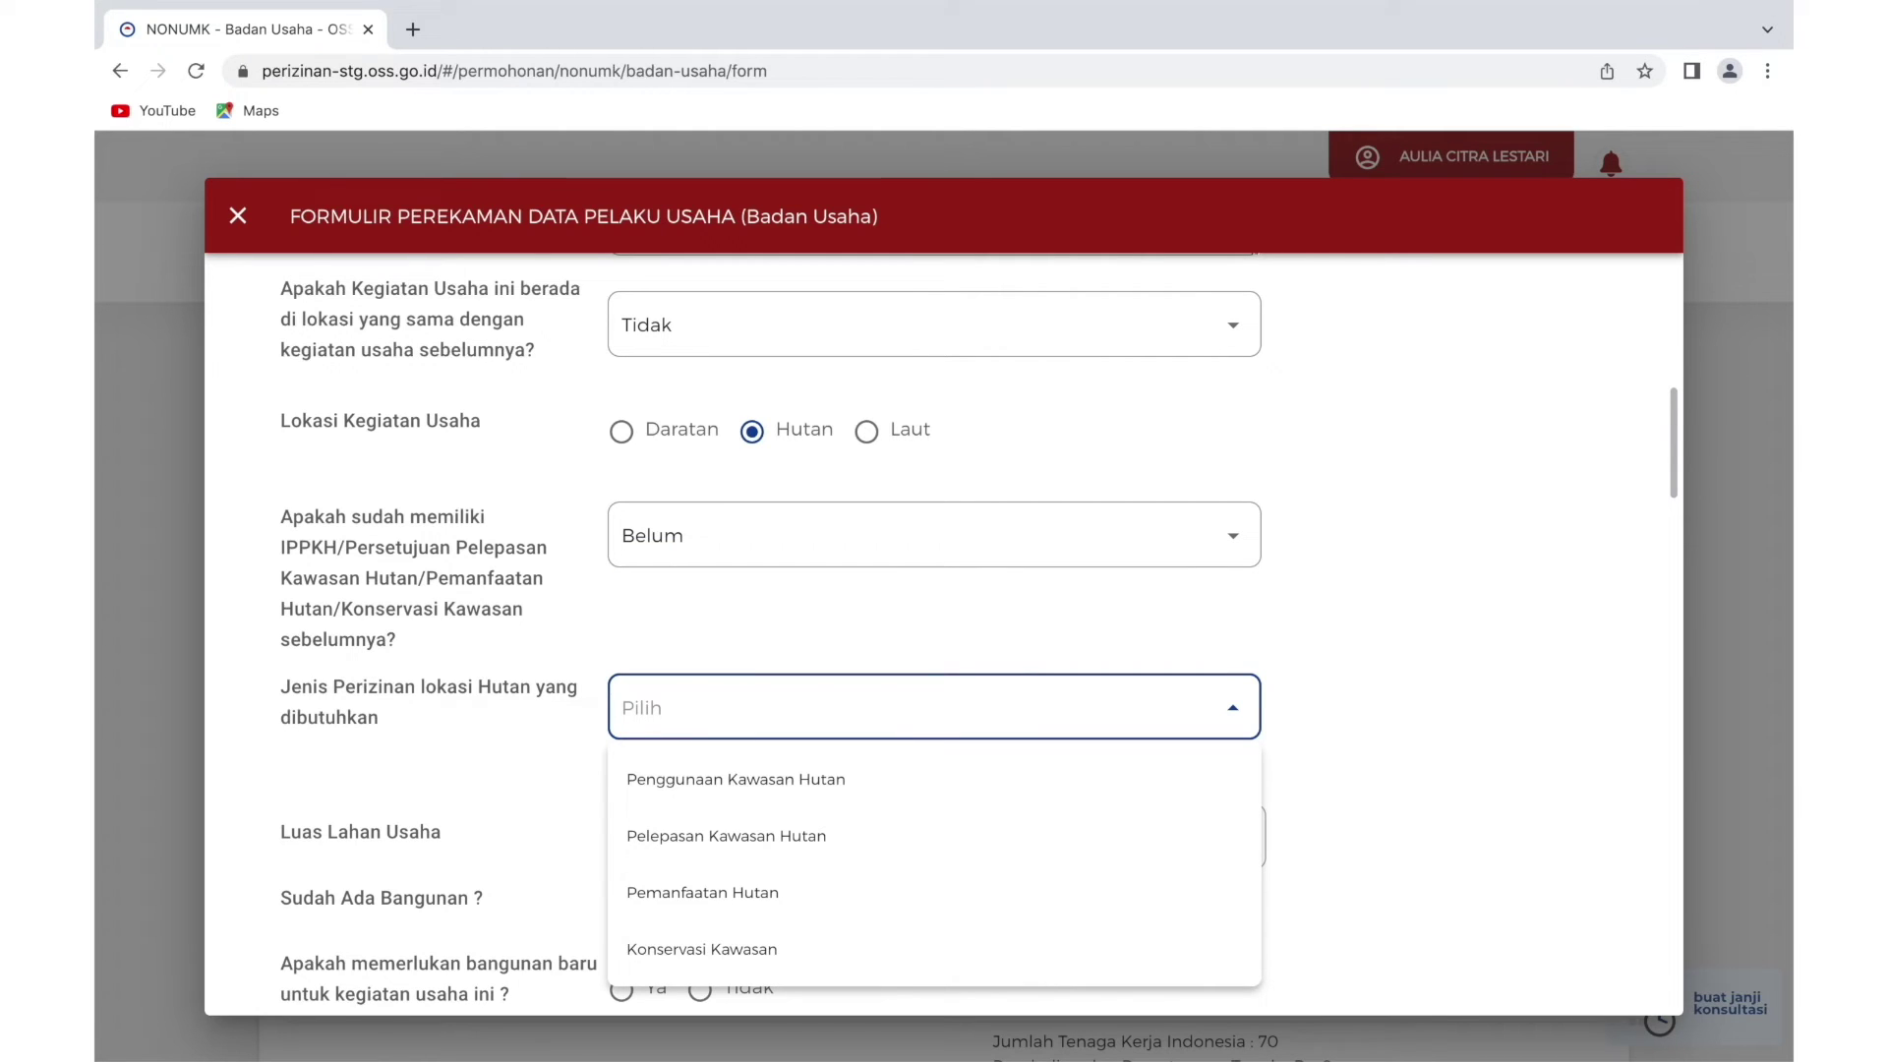
{"action": "left_click", "coordinate": [702, 892]}
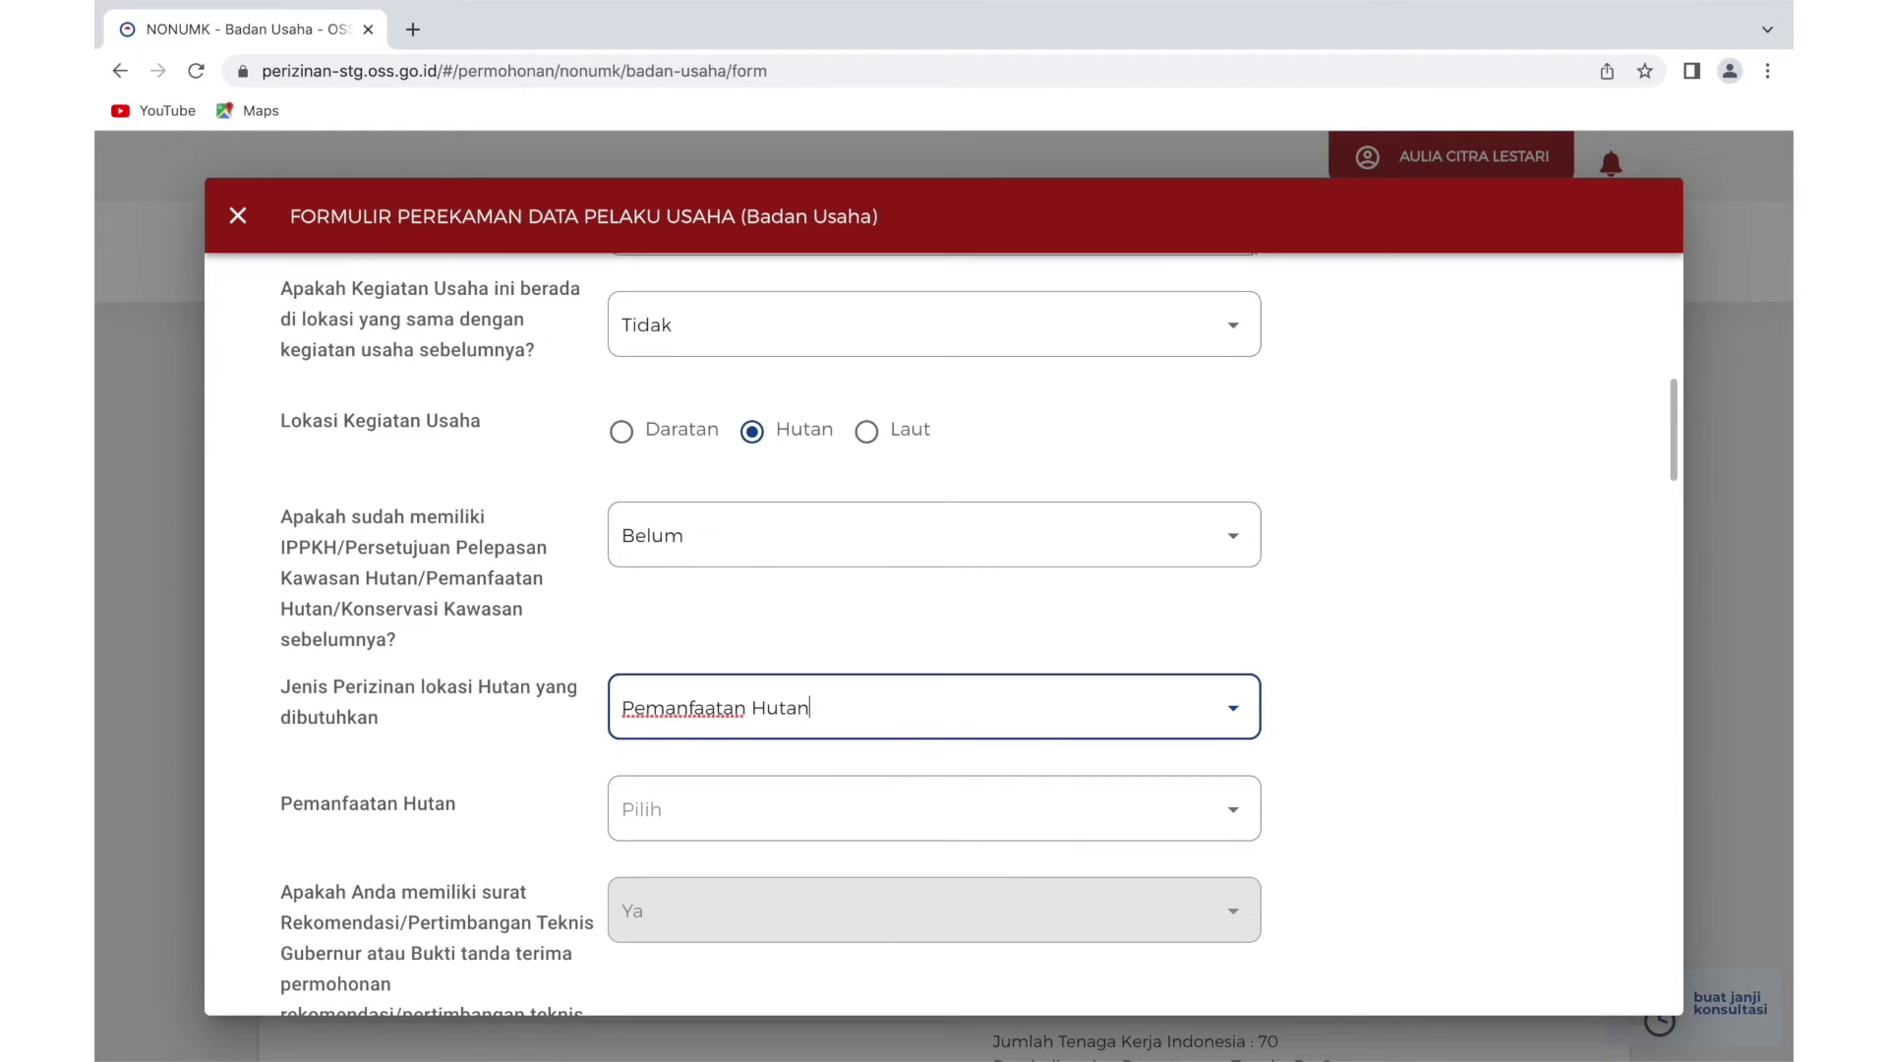
{"action": "left_click", "coordinate": [885, 808]}
{"action": "type", "text": "Baru"}
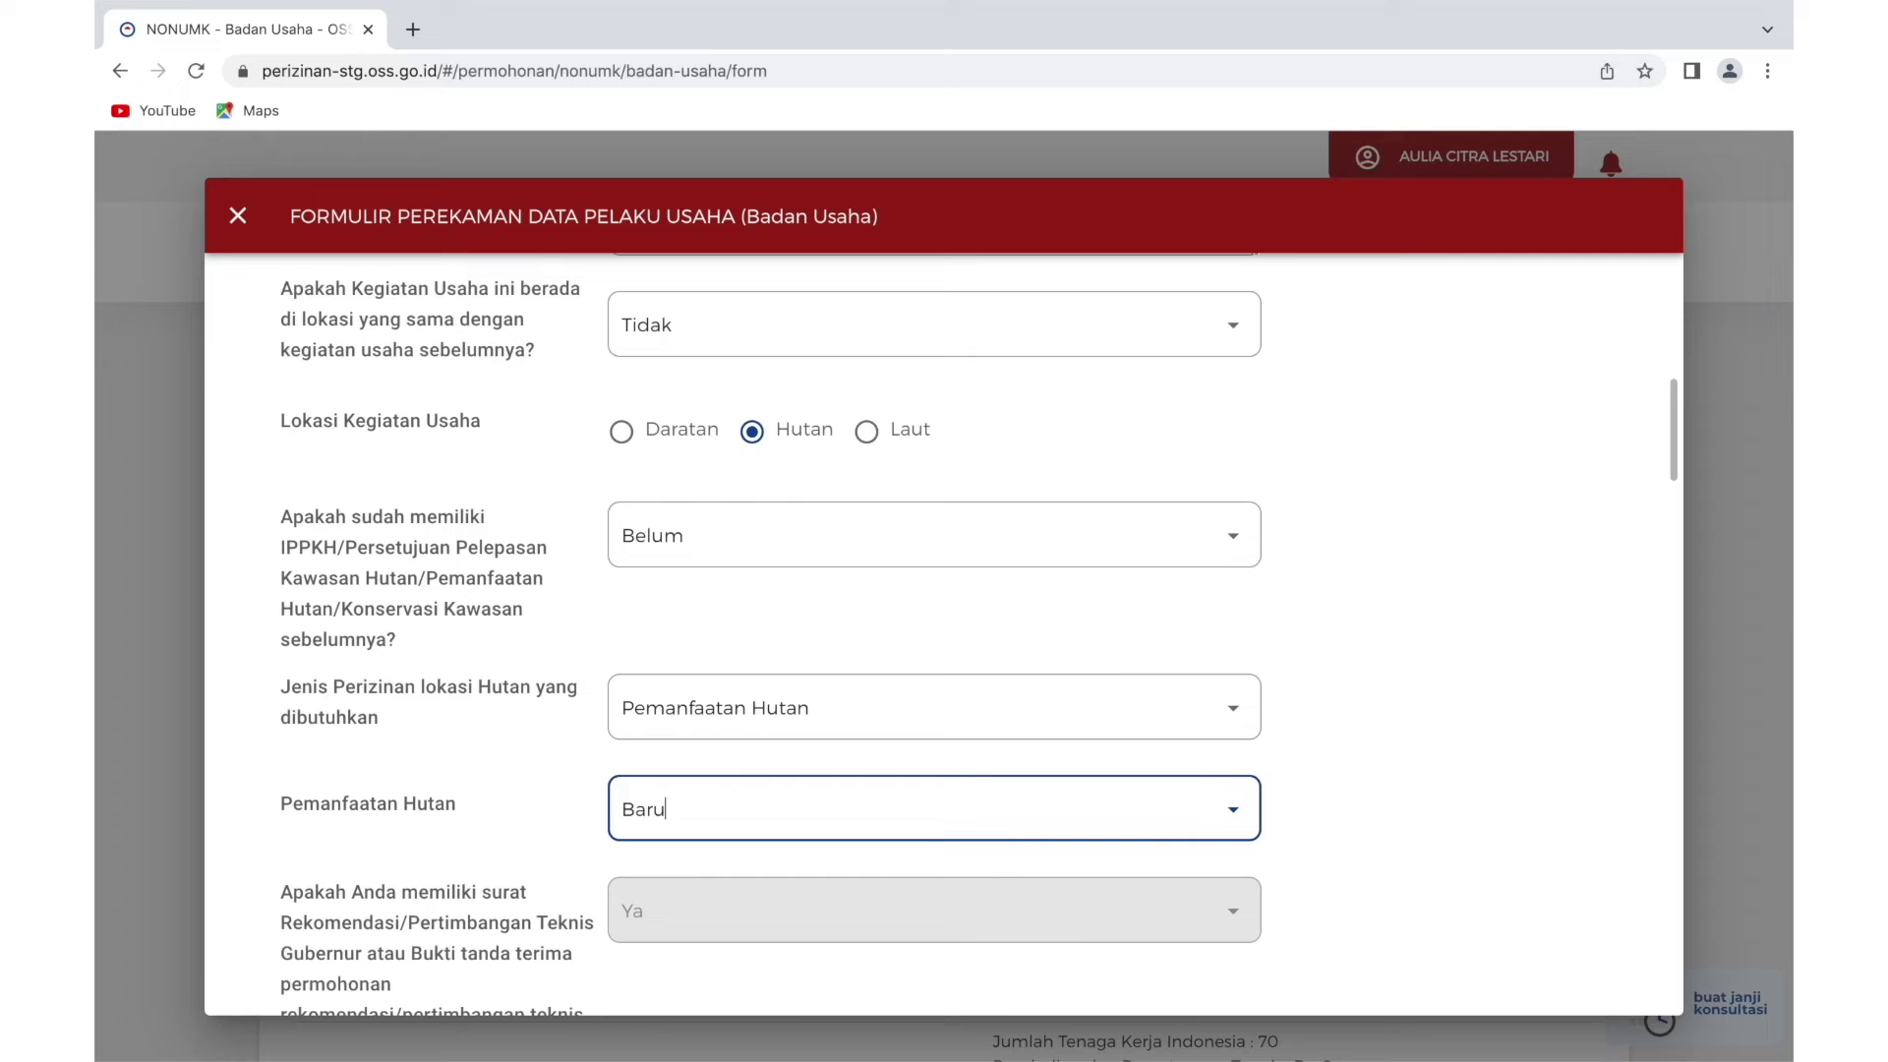
Set the land area to 20.000 Ha, existing building to Belum, and both new building and cross-province location to Tidak.
{"action": "scroll", "coordinate": [944, 629], "scroll_direction": "down", "scroll_amount": 6}
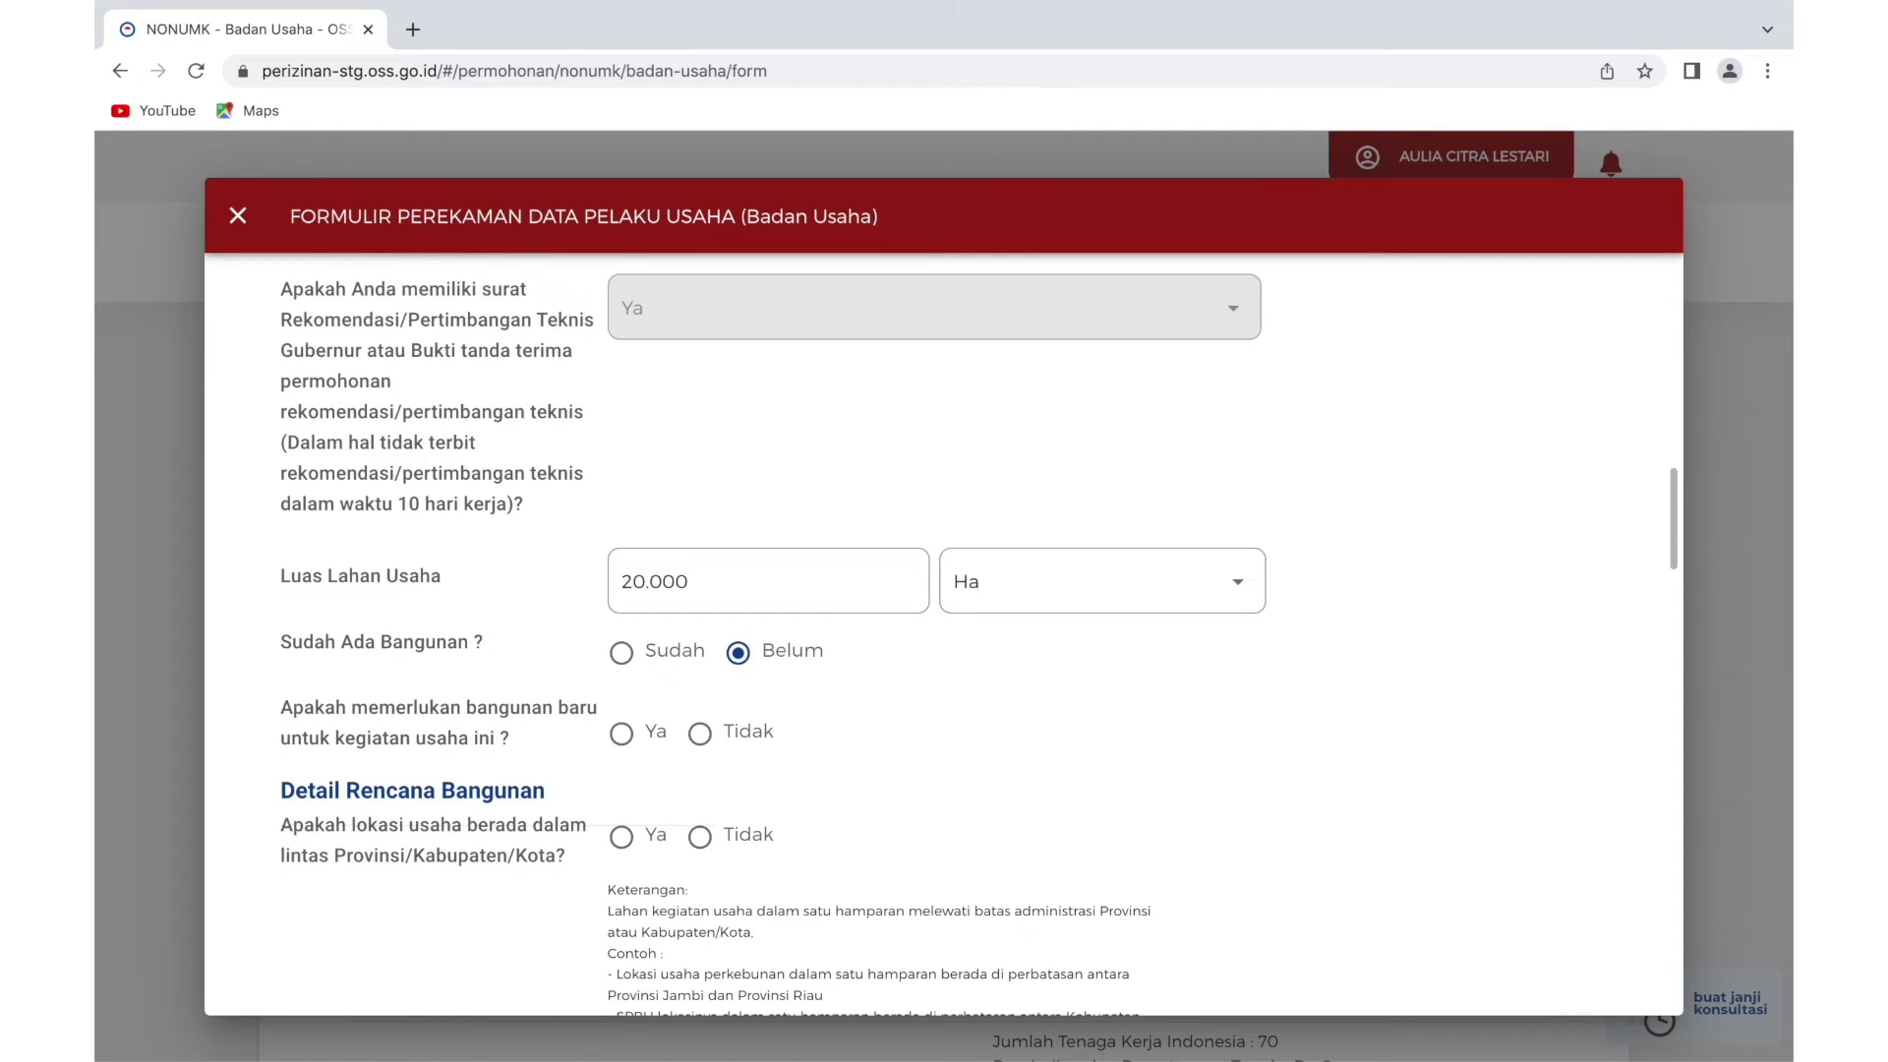
{"action": "left_click", "coordinate": [699, 733]}
{"action": "left_click", "coordinate": [699, 837]}
Fill in the business address in Siabu, Kab. Mandailing Natal, Sumatera Utara, with its postal code, and answer Tidak to national strategic project.
{"action": "scroll", "coordinate": [944, 629], "scroll_direction": "down", "scroll_amount": 4}
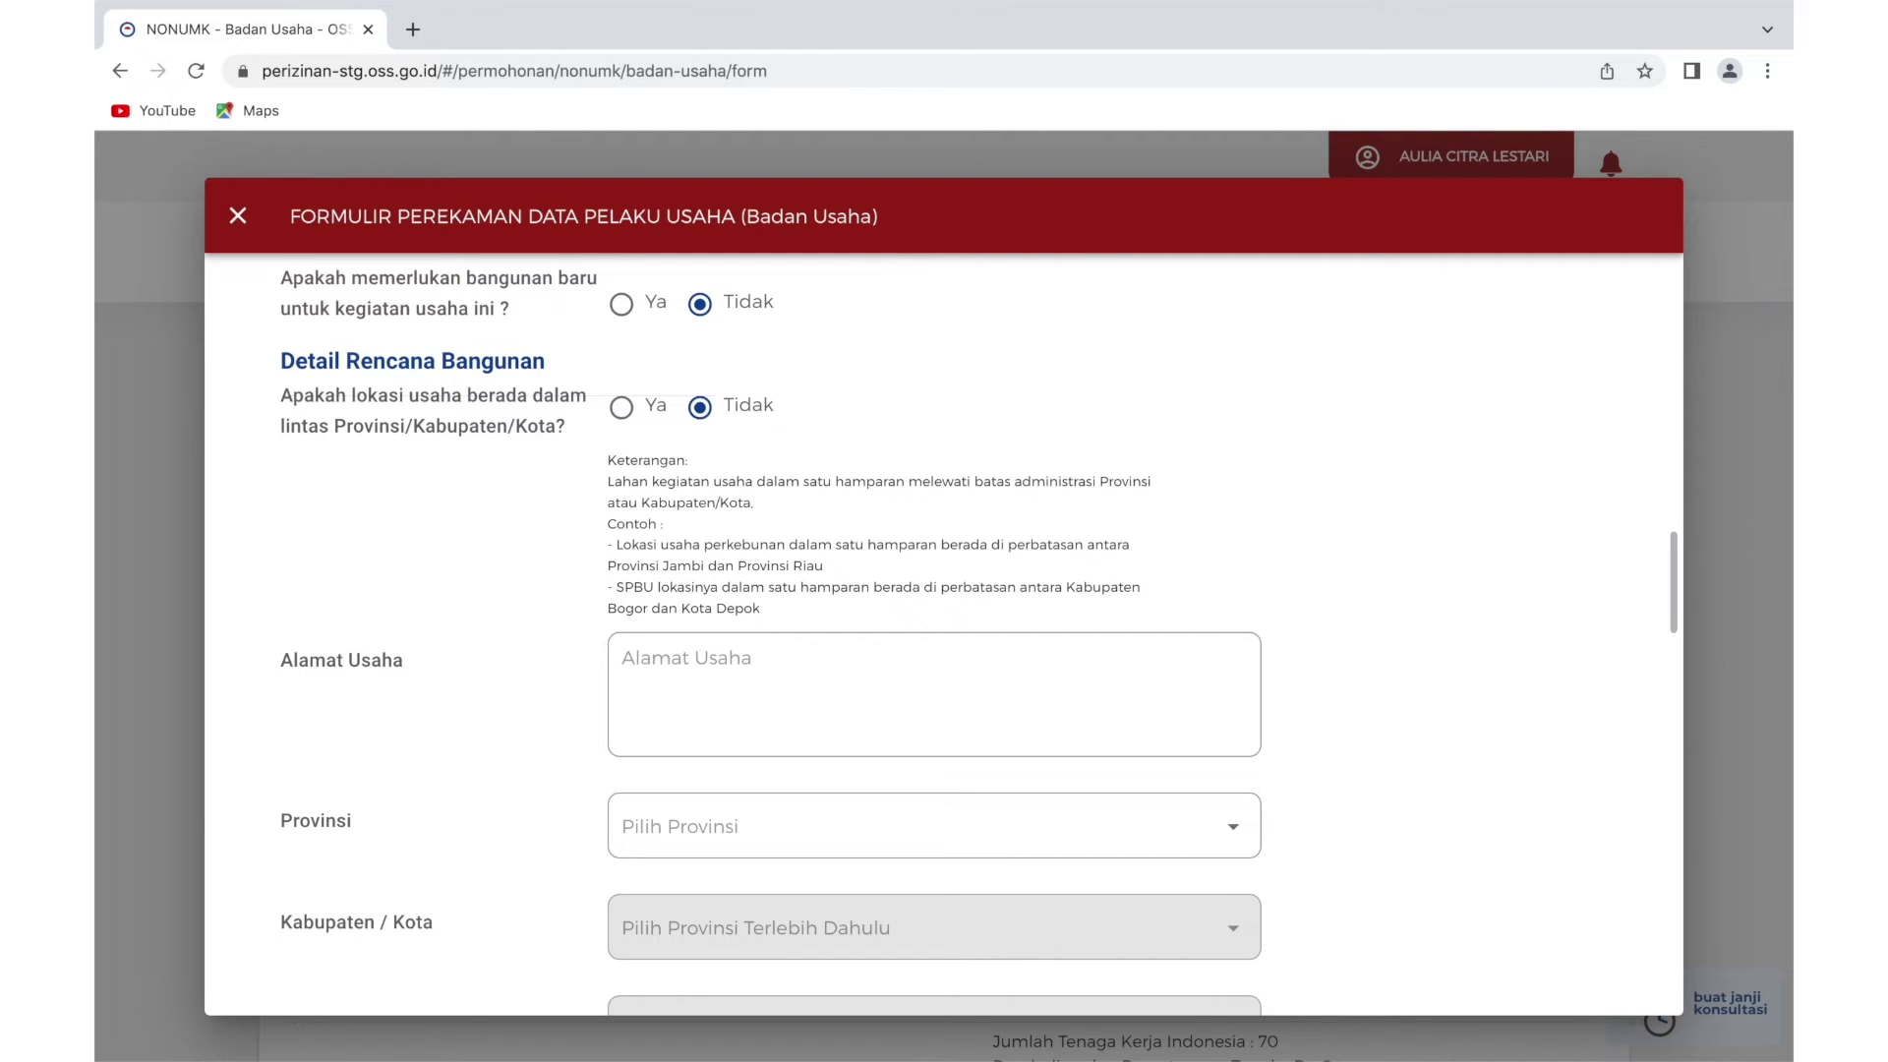
{"action": "left_click", "coordinate": [934, 693]}
{"action": "type", "text": "KPH Mandailing Natal"}
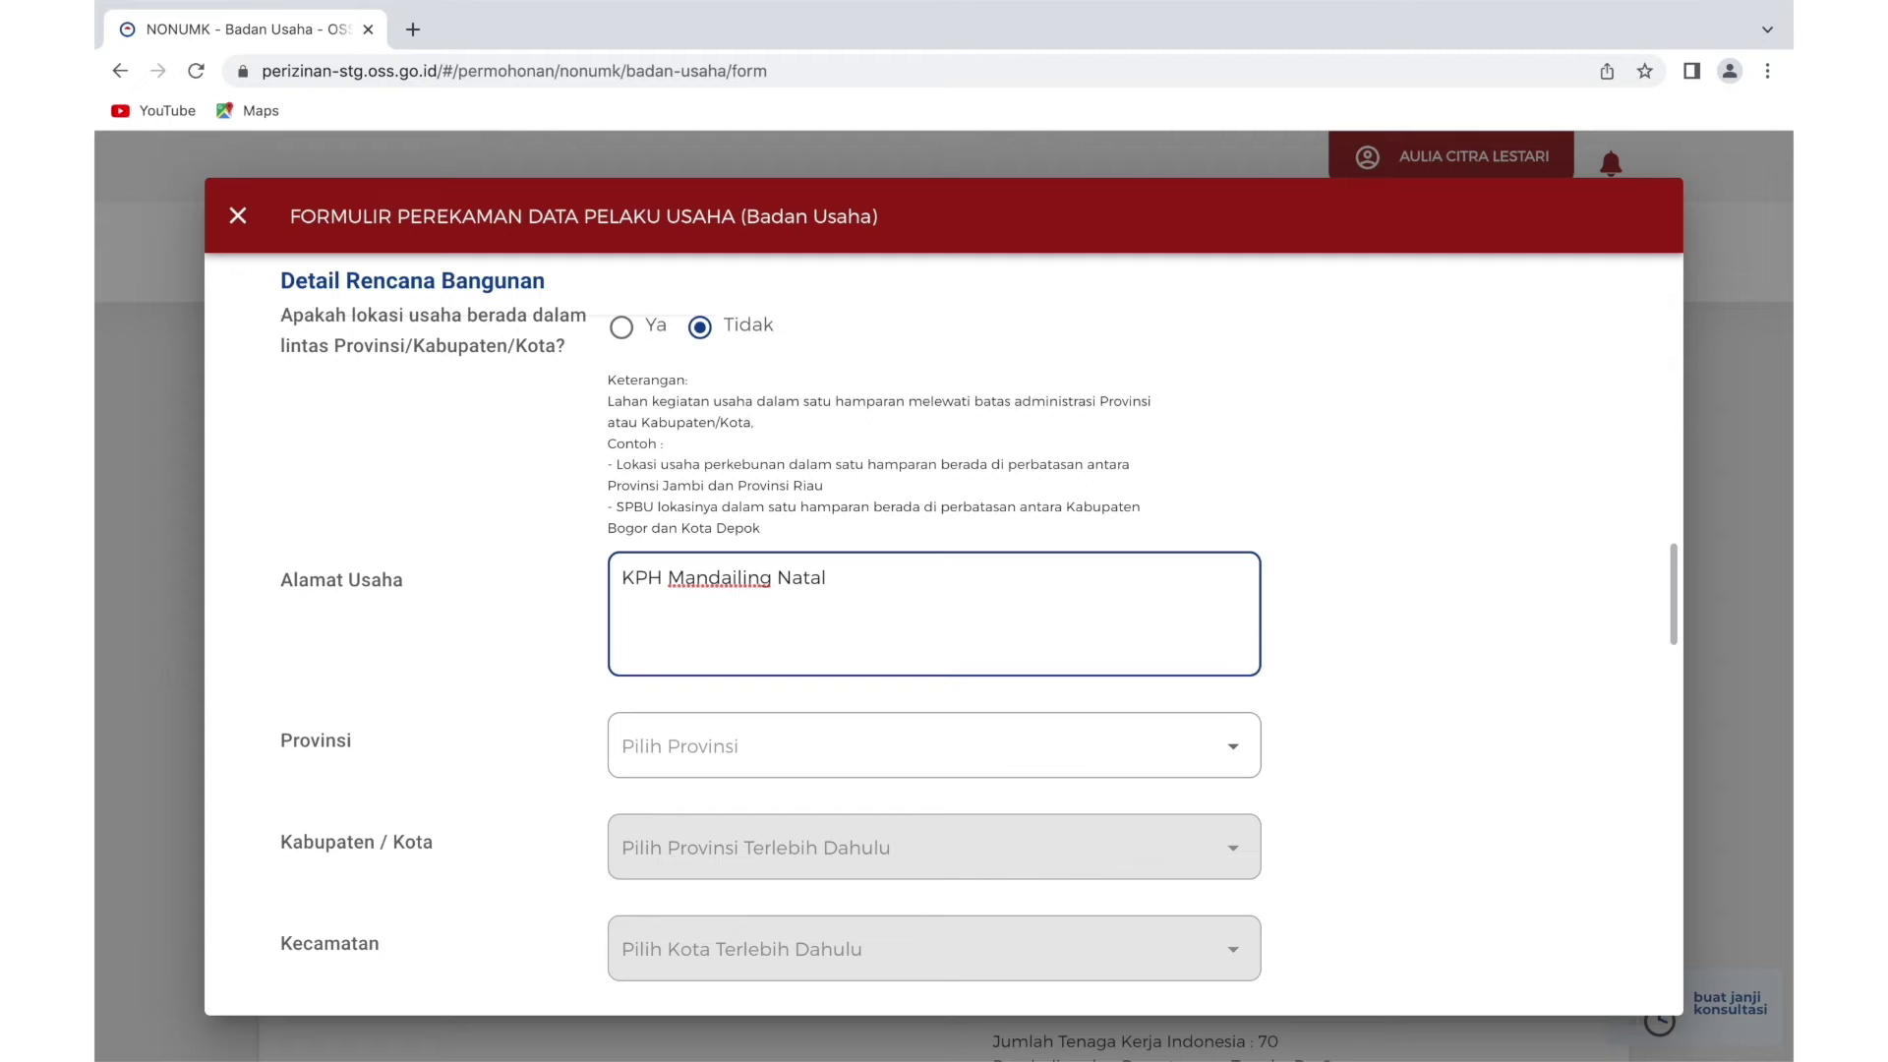
{"action": "left_click", "coordinate": [934, 745]}
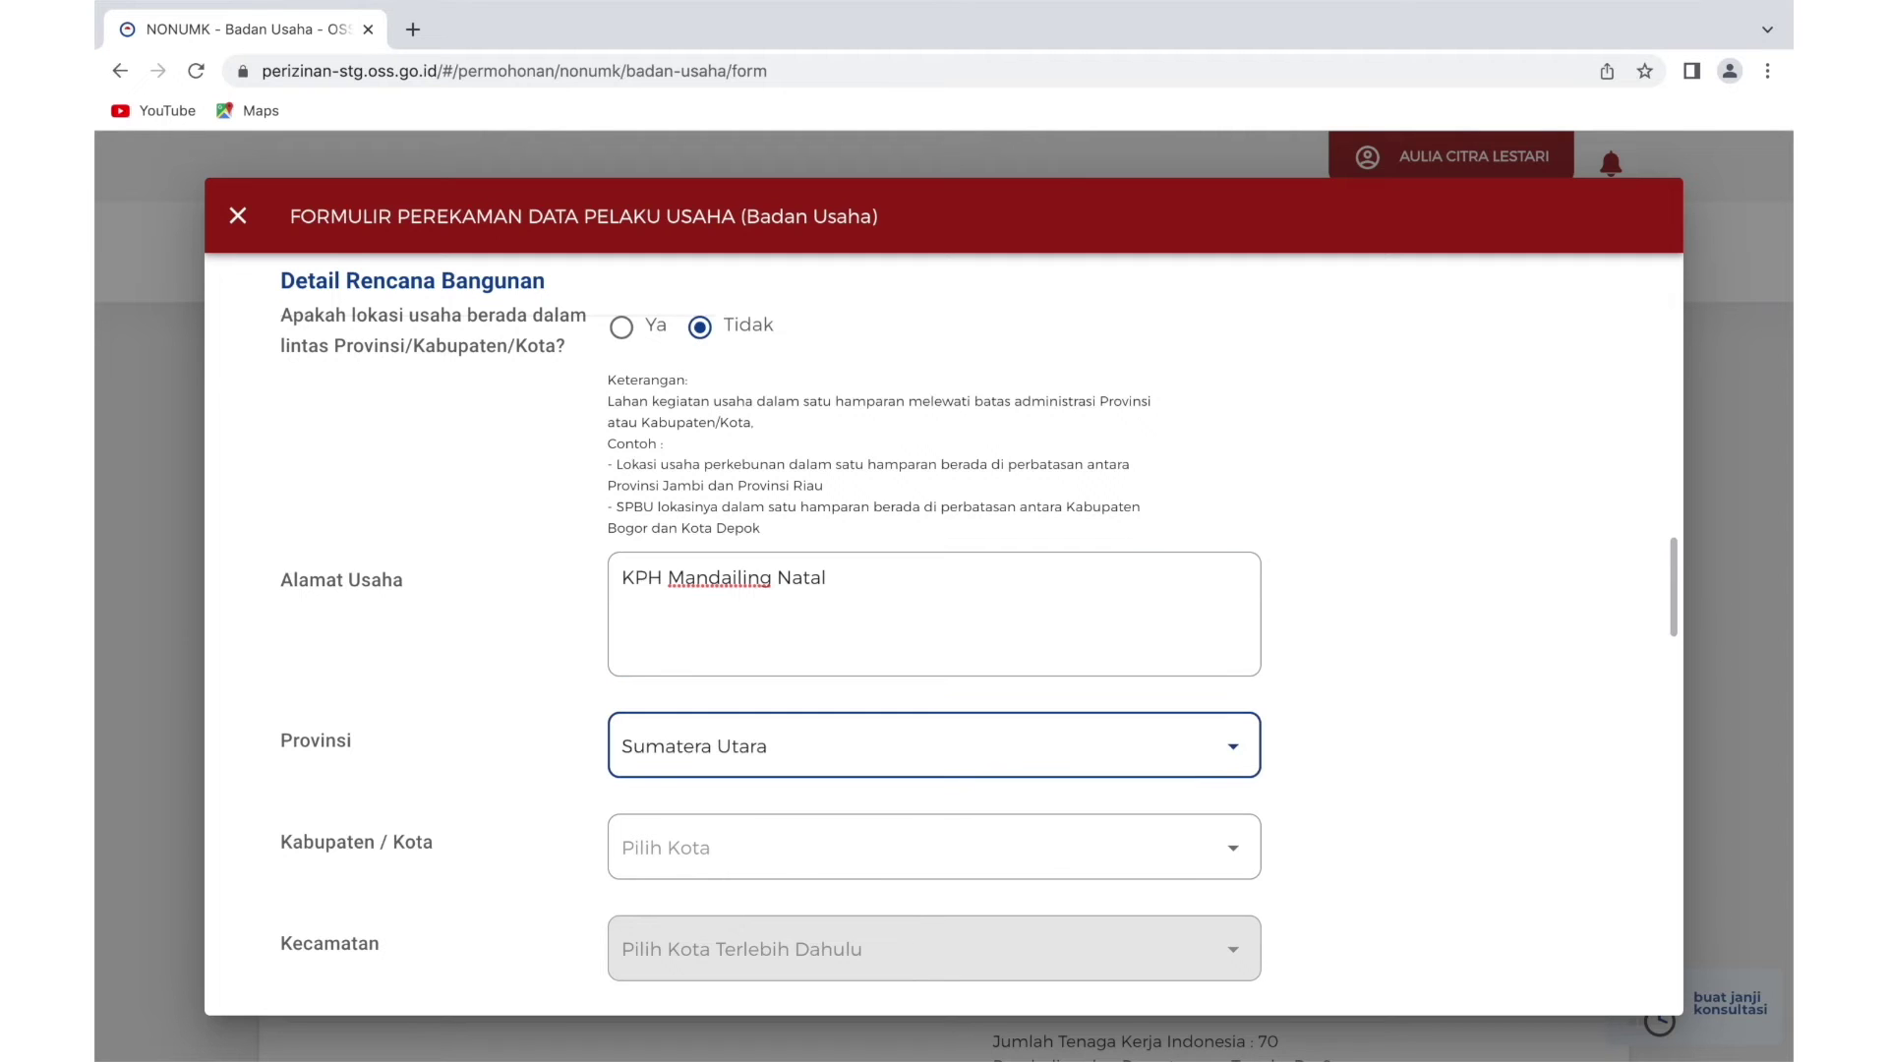
{"action": "left_click", "coordinate": [935, 847]}
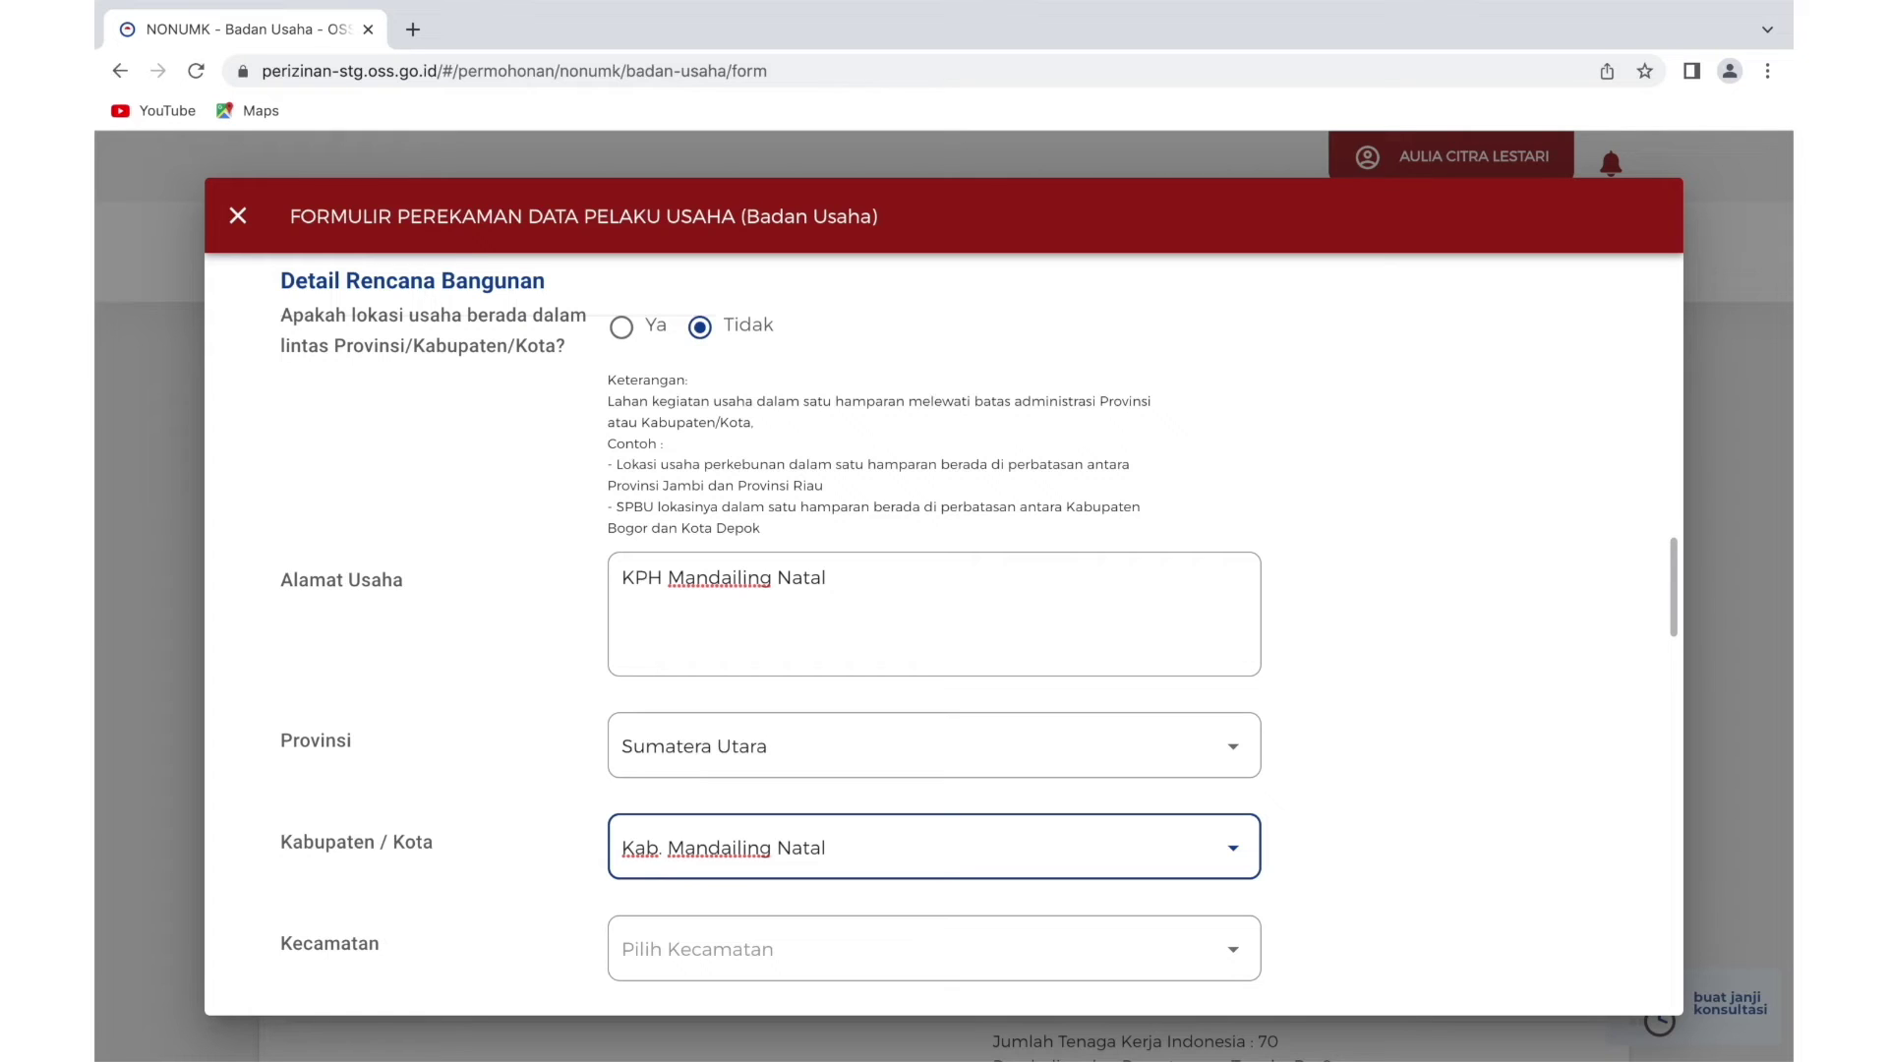
{"action": "left_click", "coordinate": [934, 949]}
{"action": "type", "text": "Siabu"}
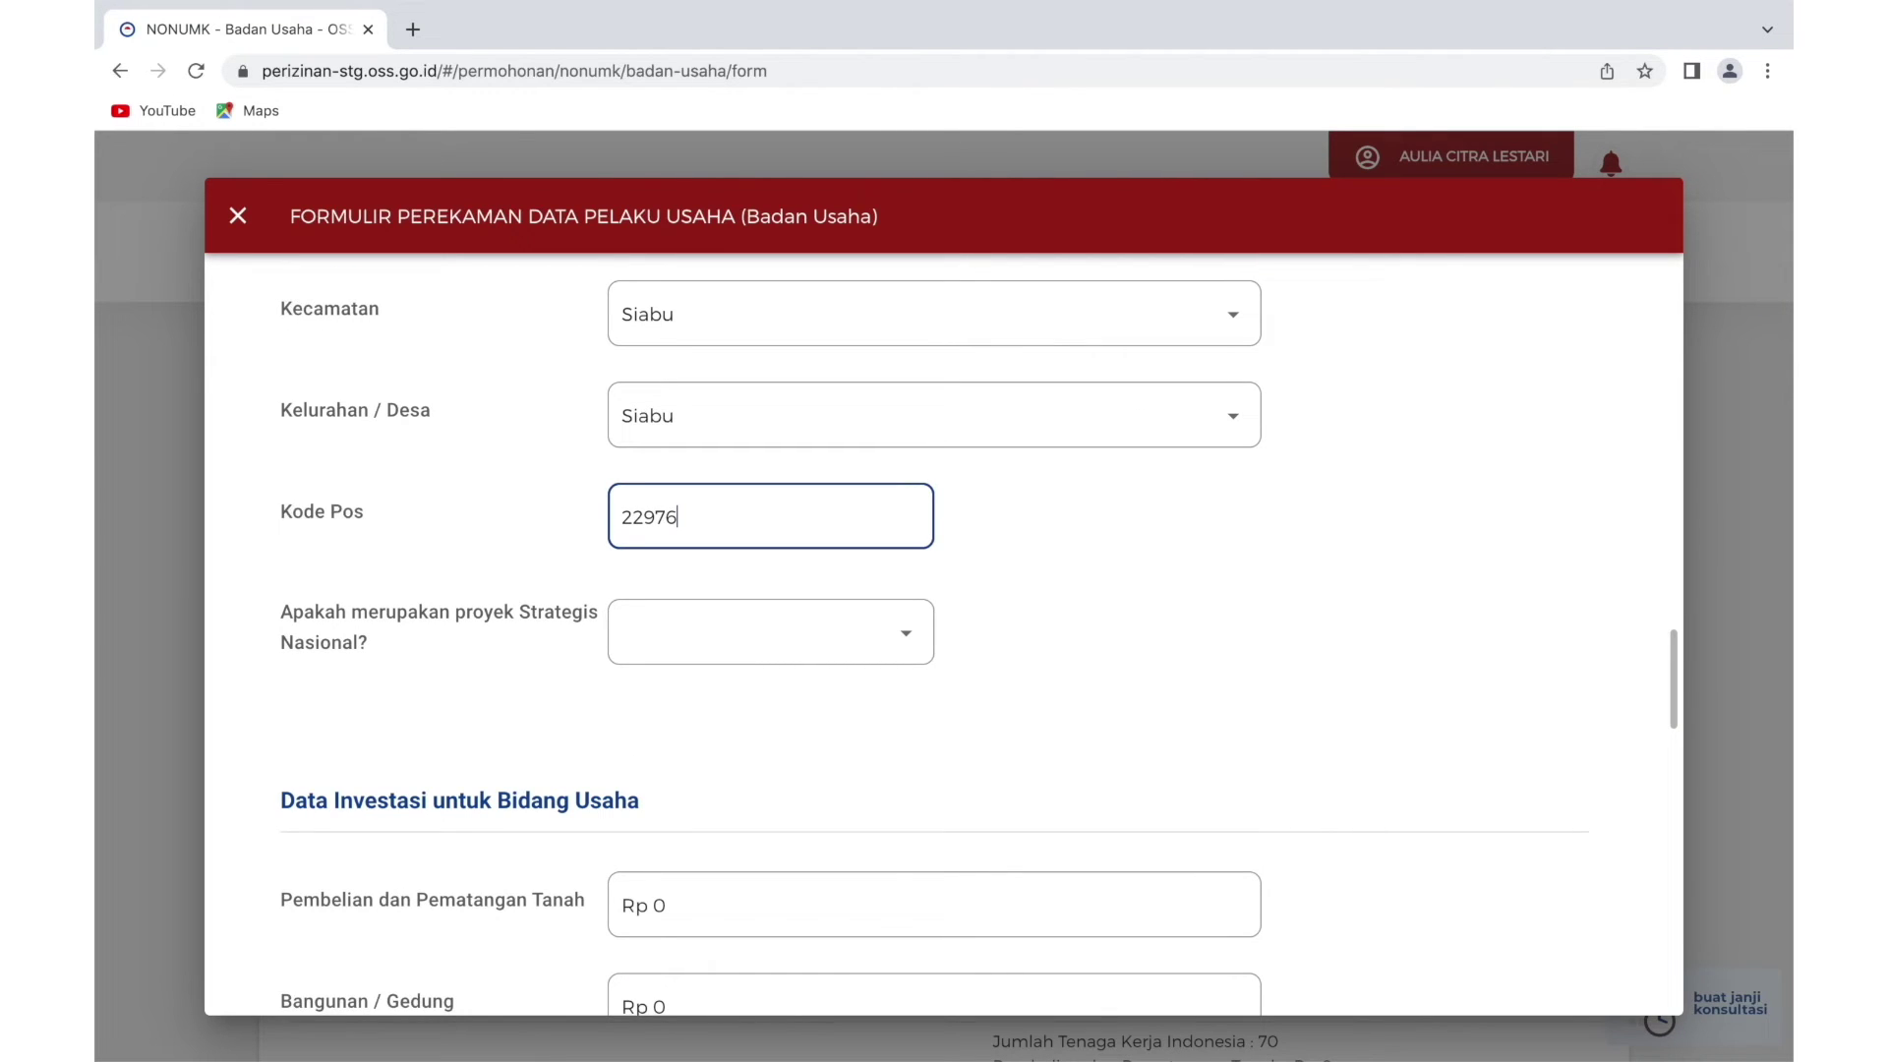
{"action": "key", "text": "Tab"}
{"action": "type", "text": "Tidak"}
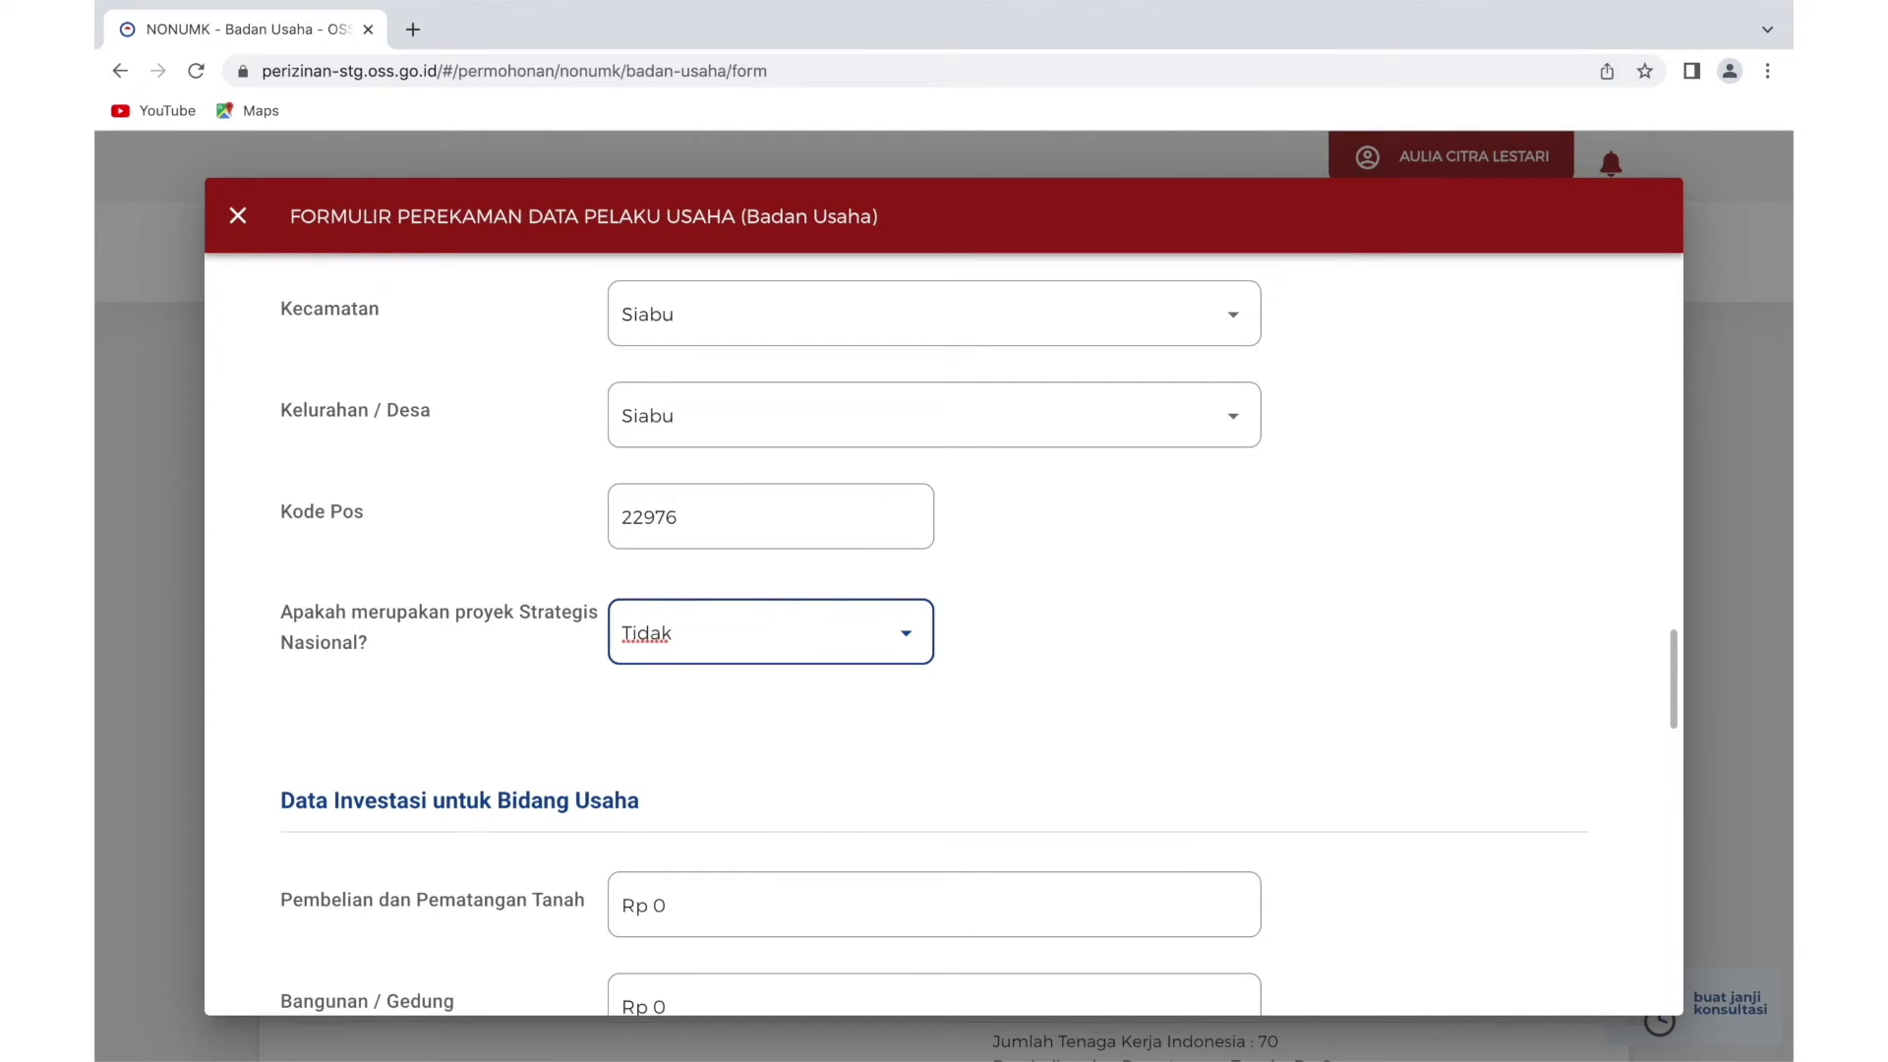
Set Investasi Lain - Lain to Rp 5.000.000.000 and Modal Kerja 3 Bulan to Rp 500.000.000, and validate the business risk.
{"action": "scroll", "coordinate": [944, 630], "scroll_direction": "down", "scroll_amount": 5}
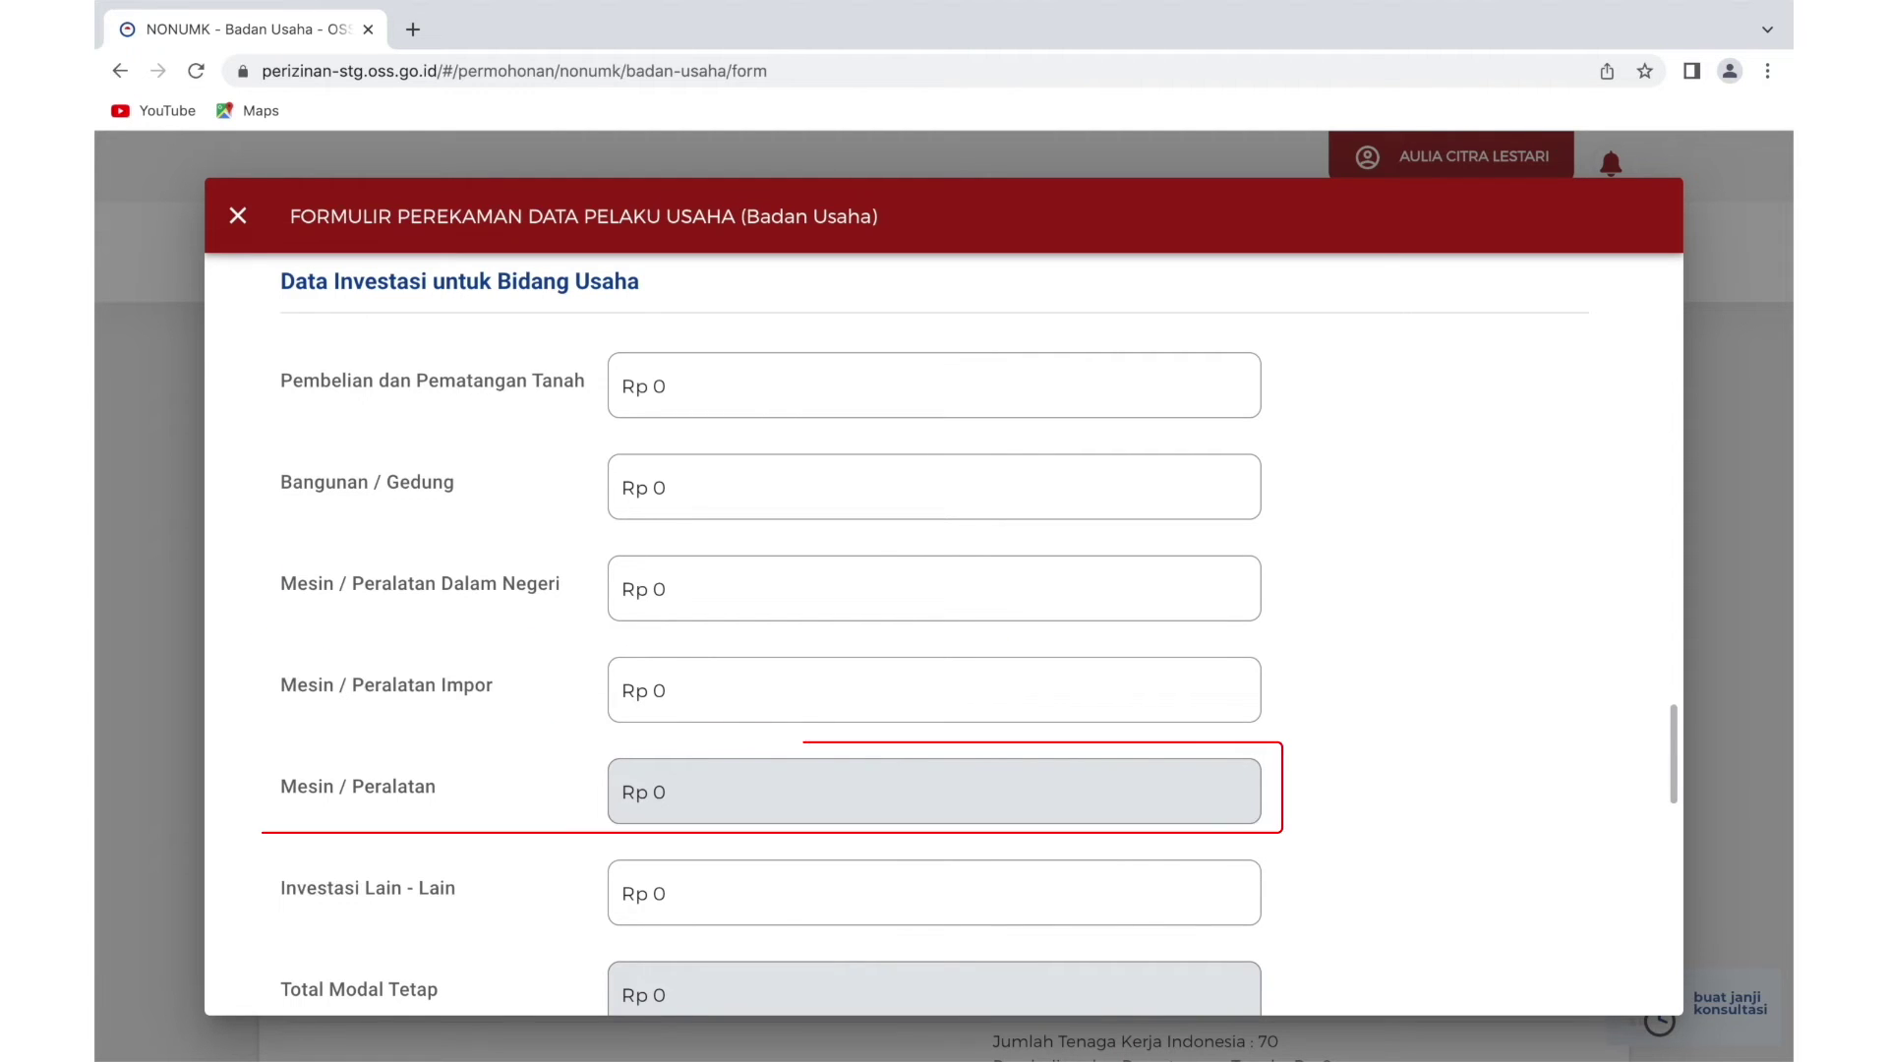
{"action": "left_click", "coordinate": [934, 891]}
{"action": "type", "text": "5000000000"}
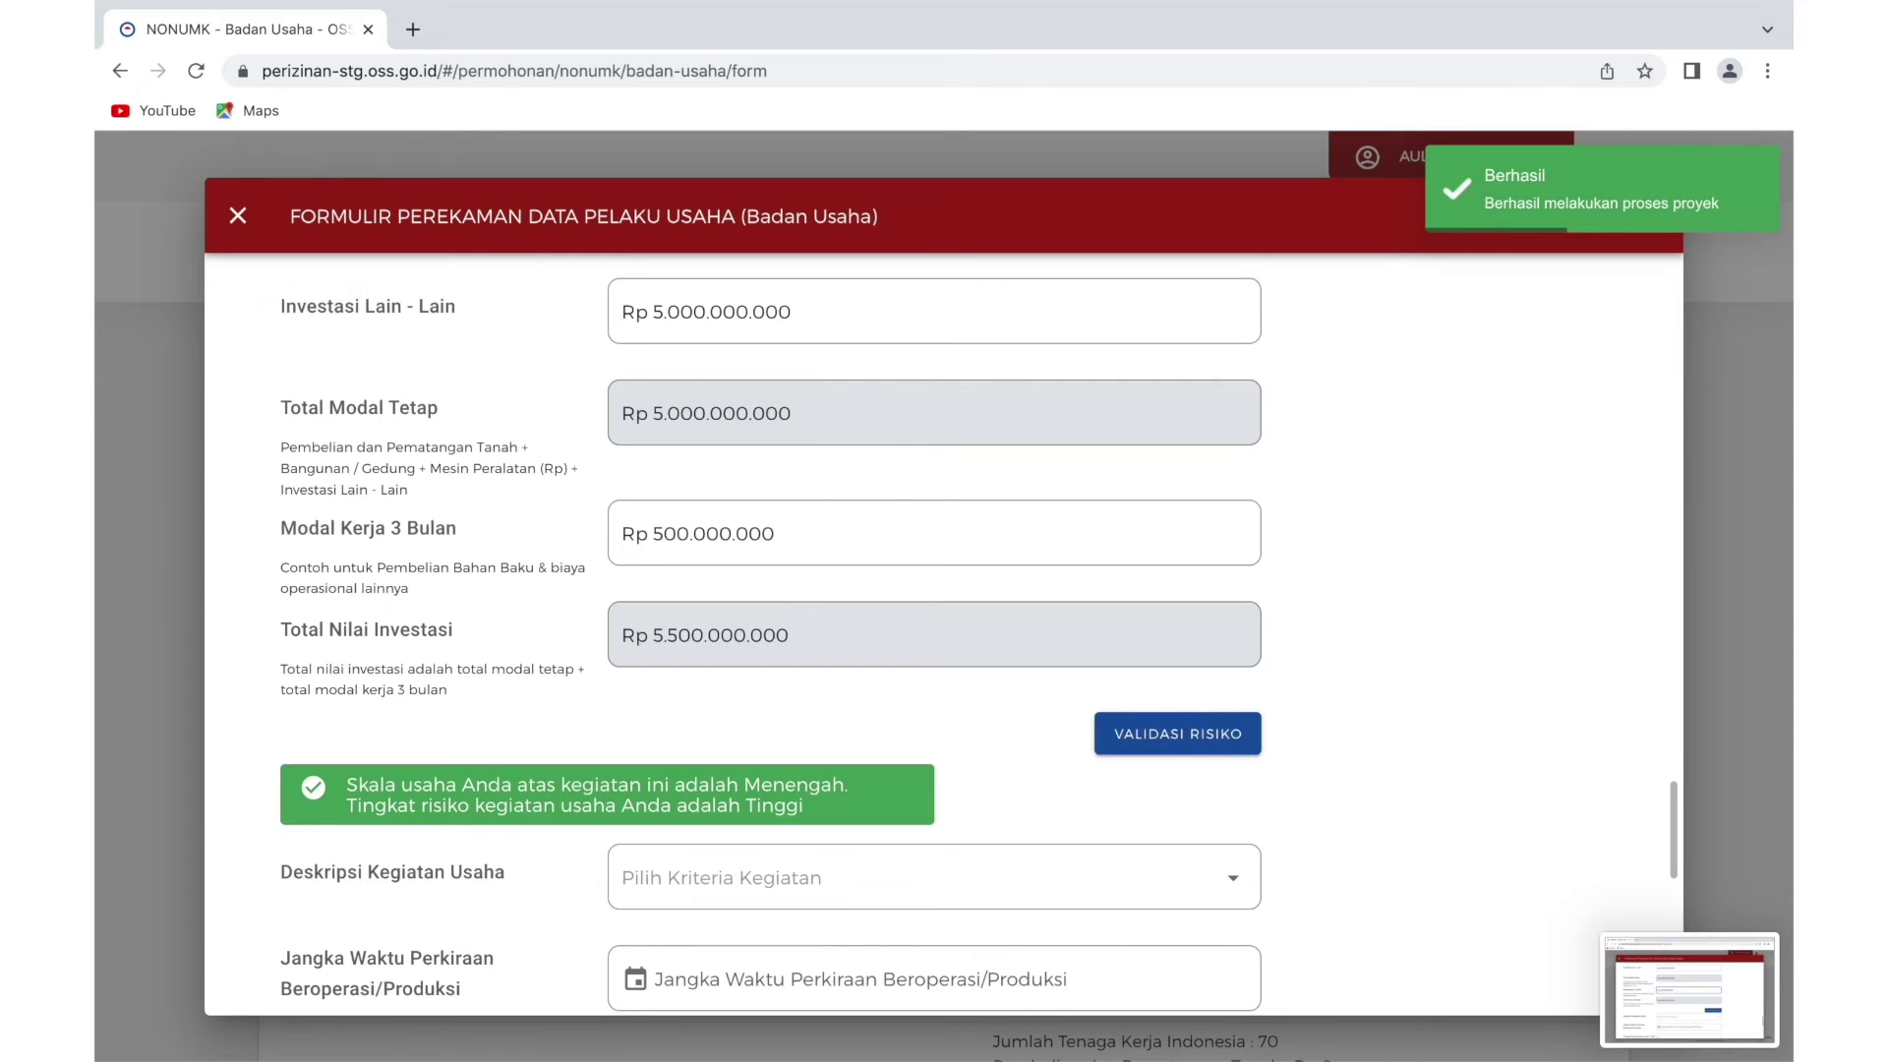
Set the activity description to Seluruh, the estimated operation date to 10-2023, and Indonesian workers to 20 male and 15 female.
{"action": "left_click", "coordinate": [885, 877]}
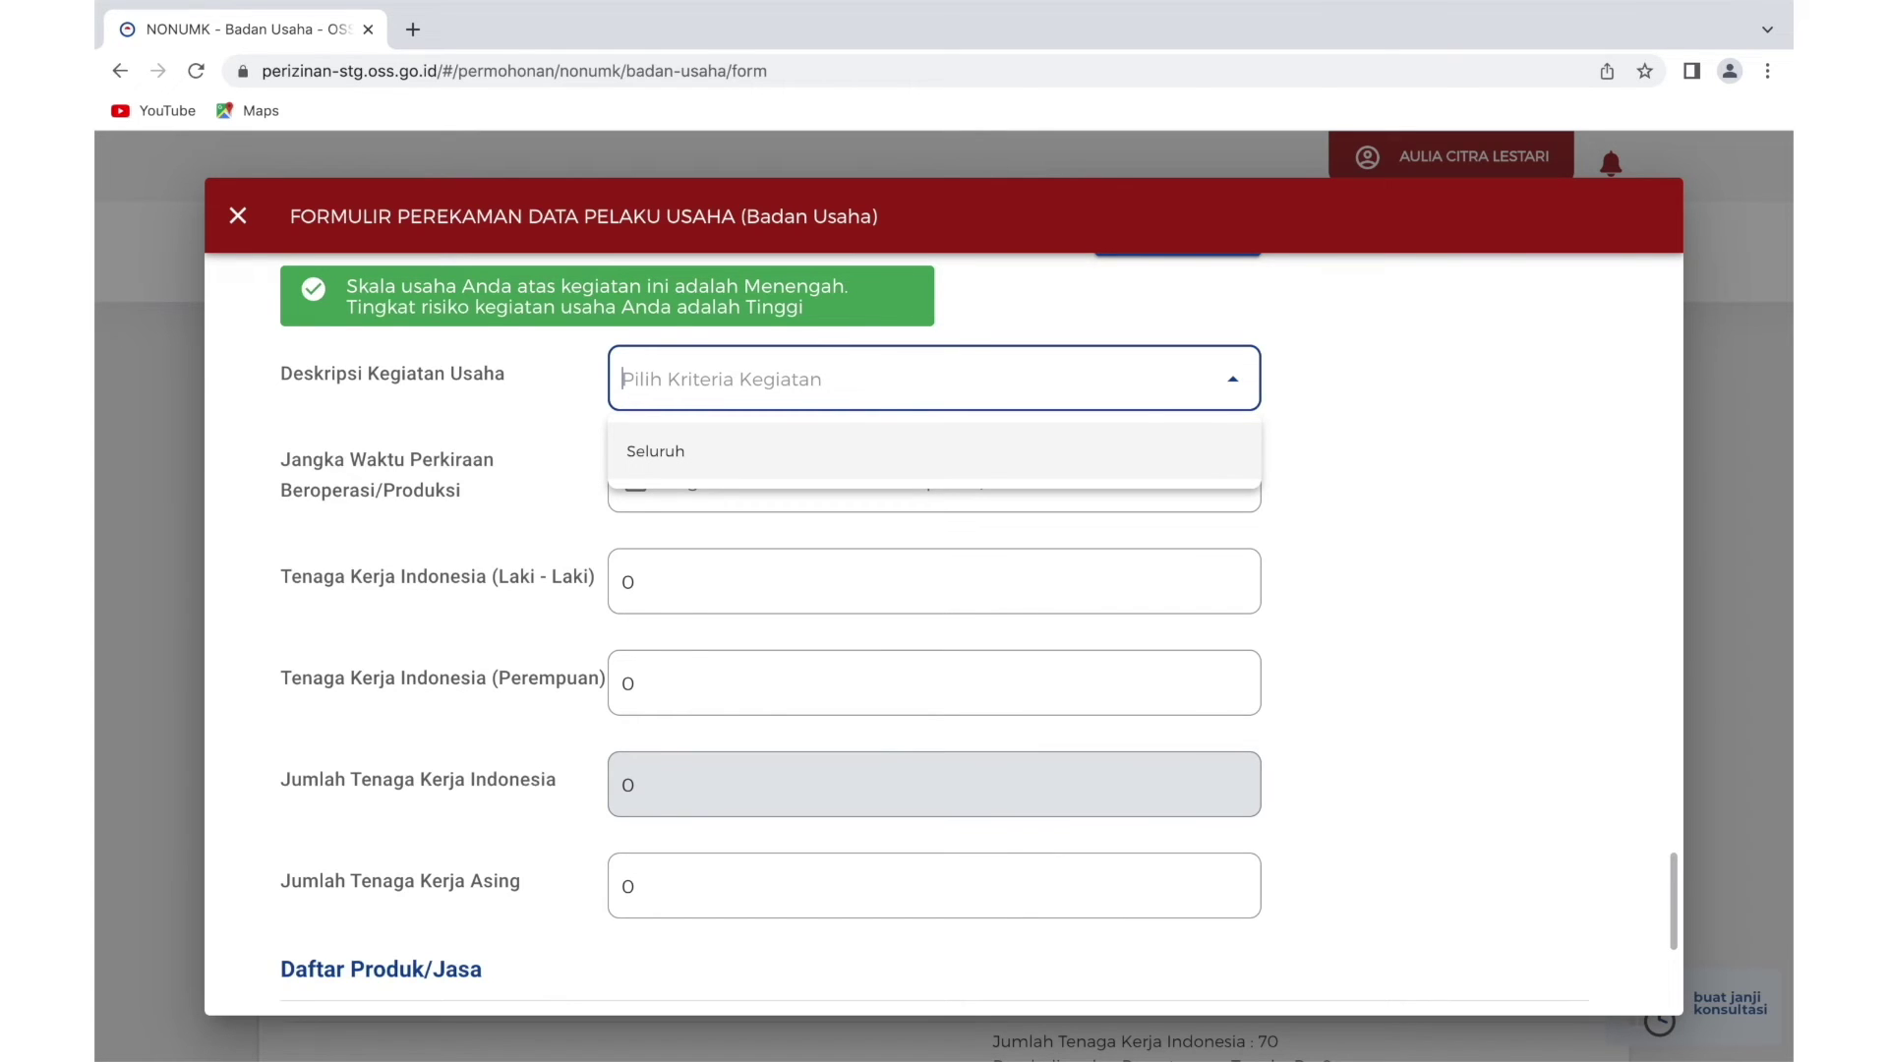
{"action": "key", "text": "Return"}
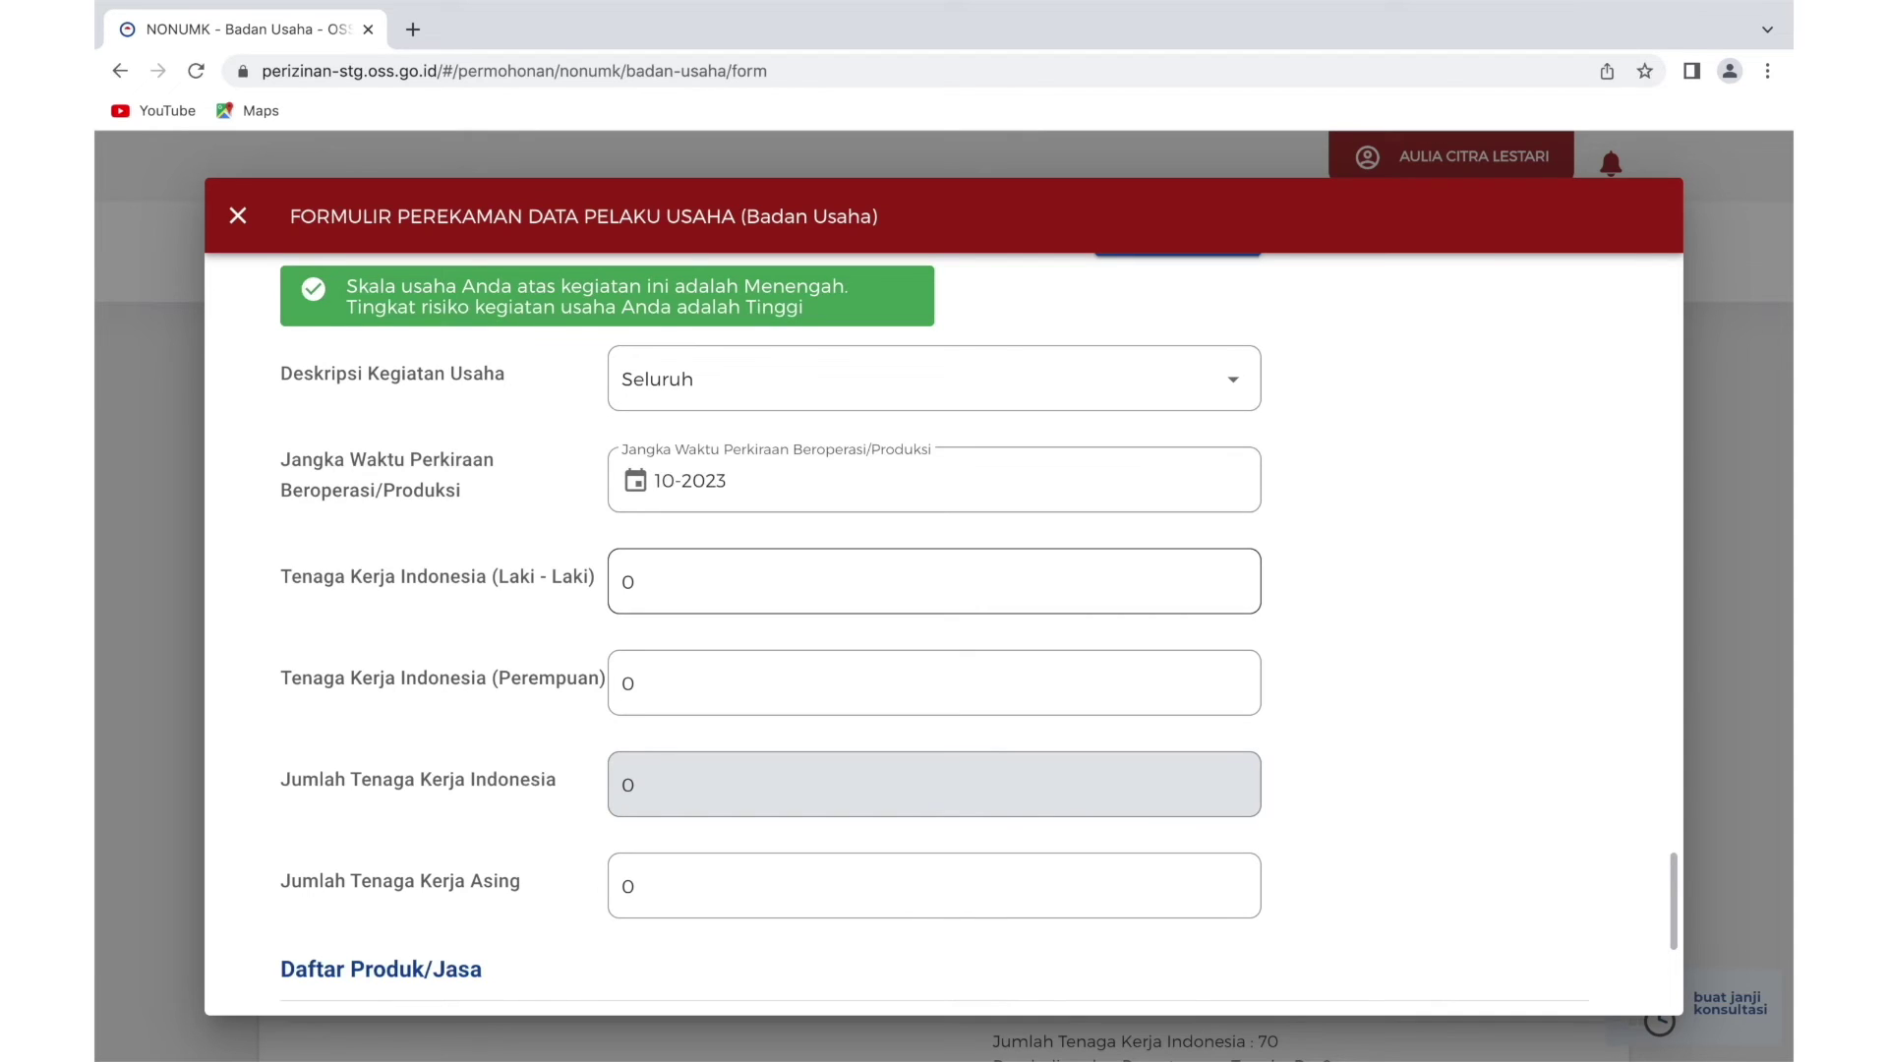
{"action": "type", "text": "20"}
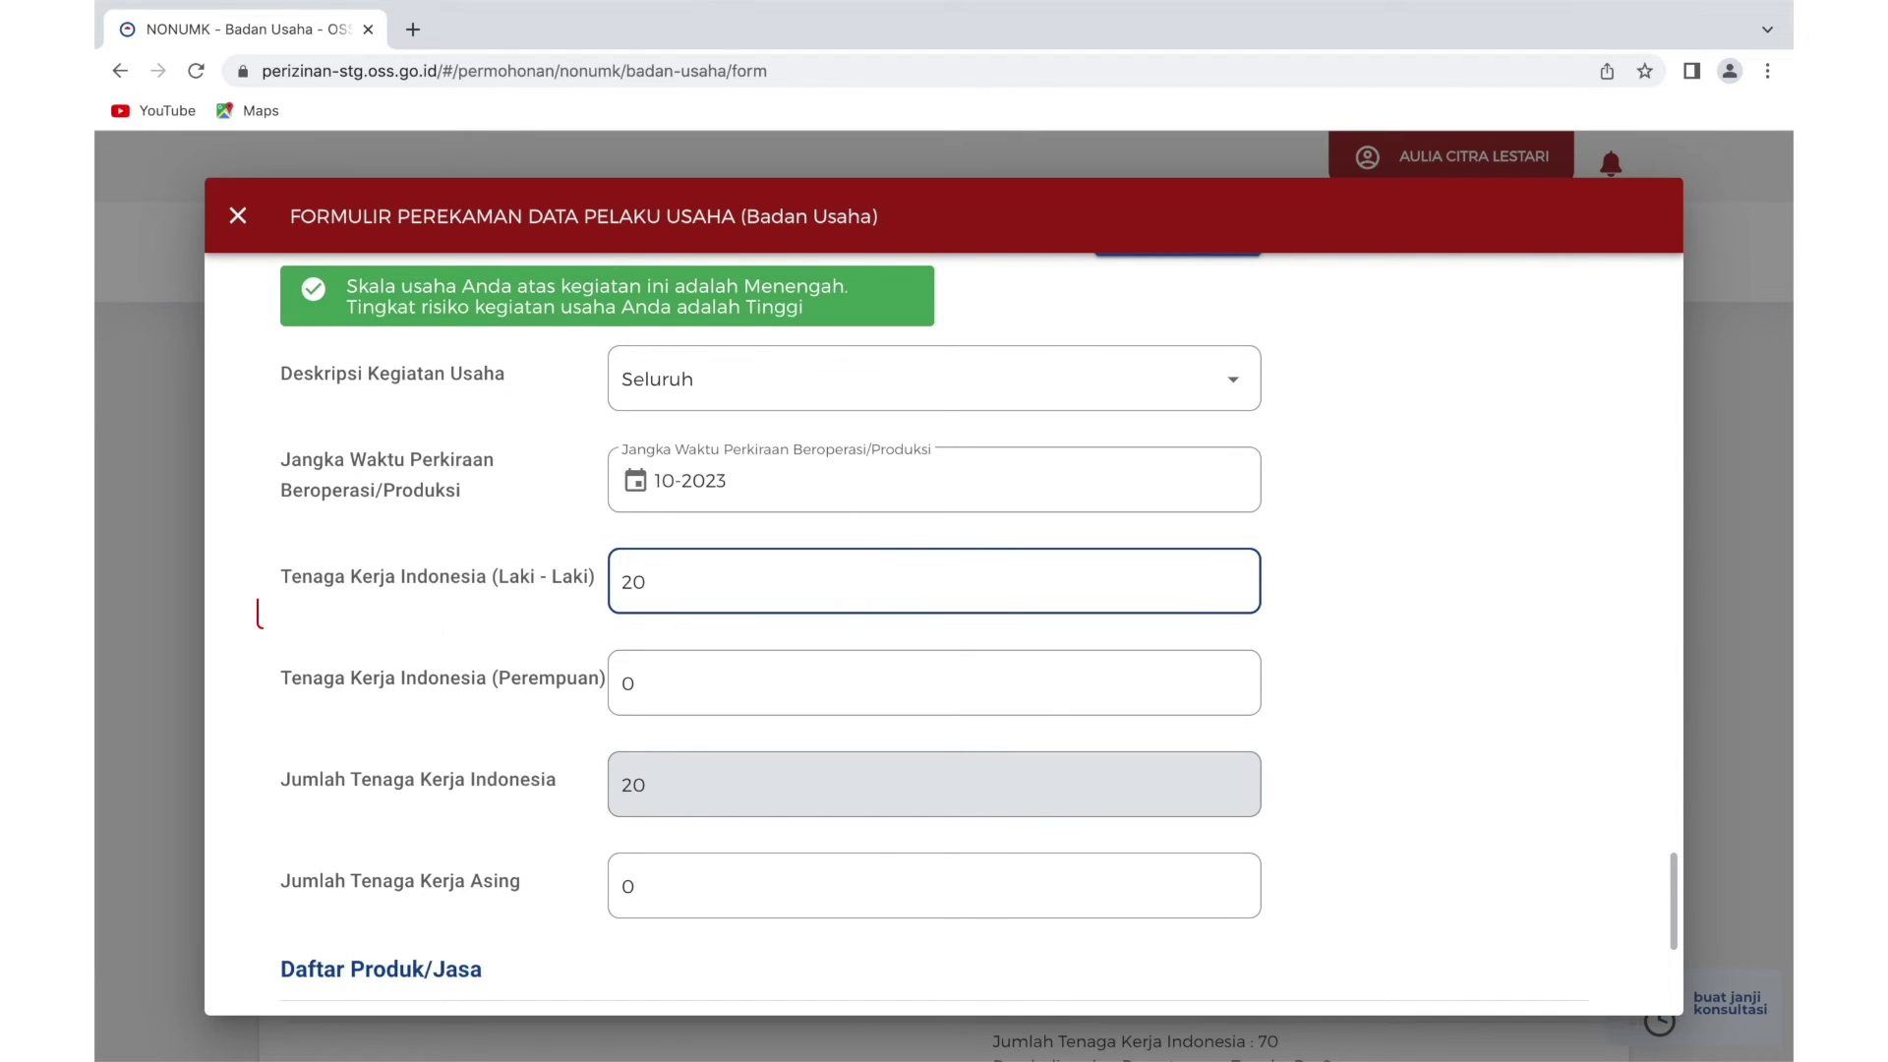
{"action": "left_click", "coordinate": [934, 682]}
{"action": "type", "text": "15"}
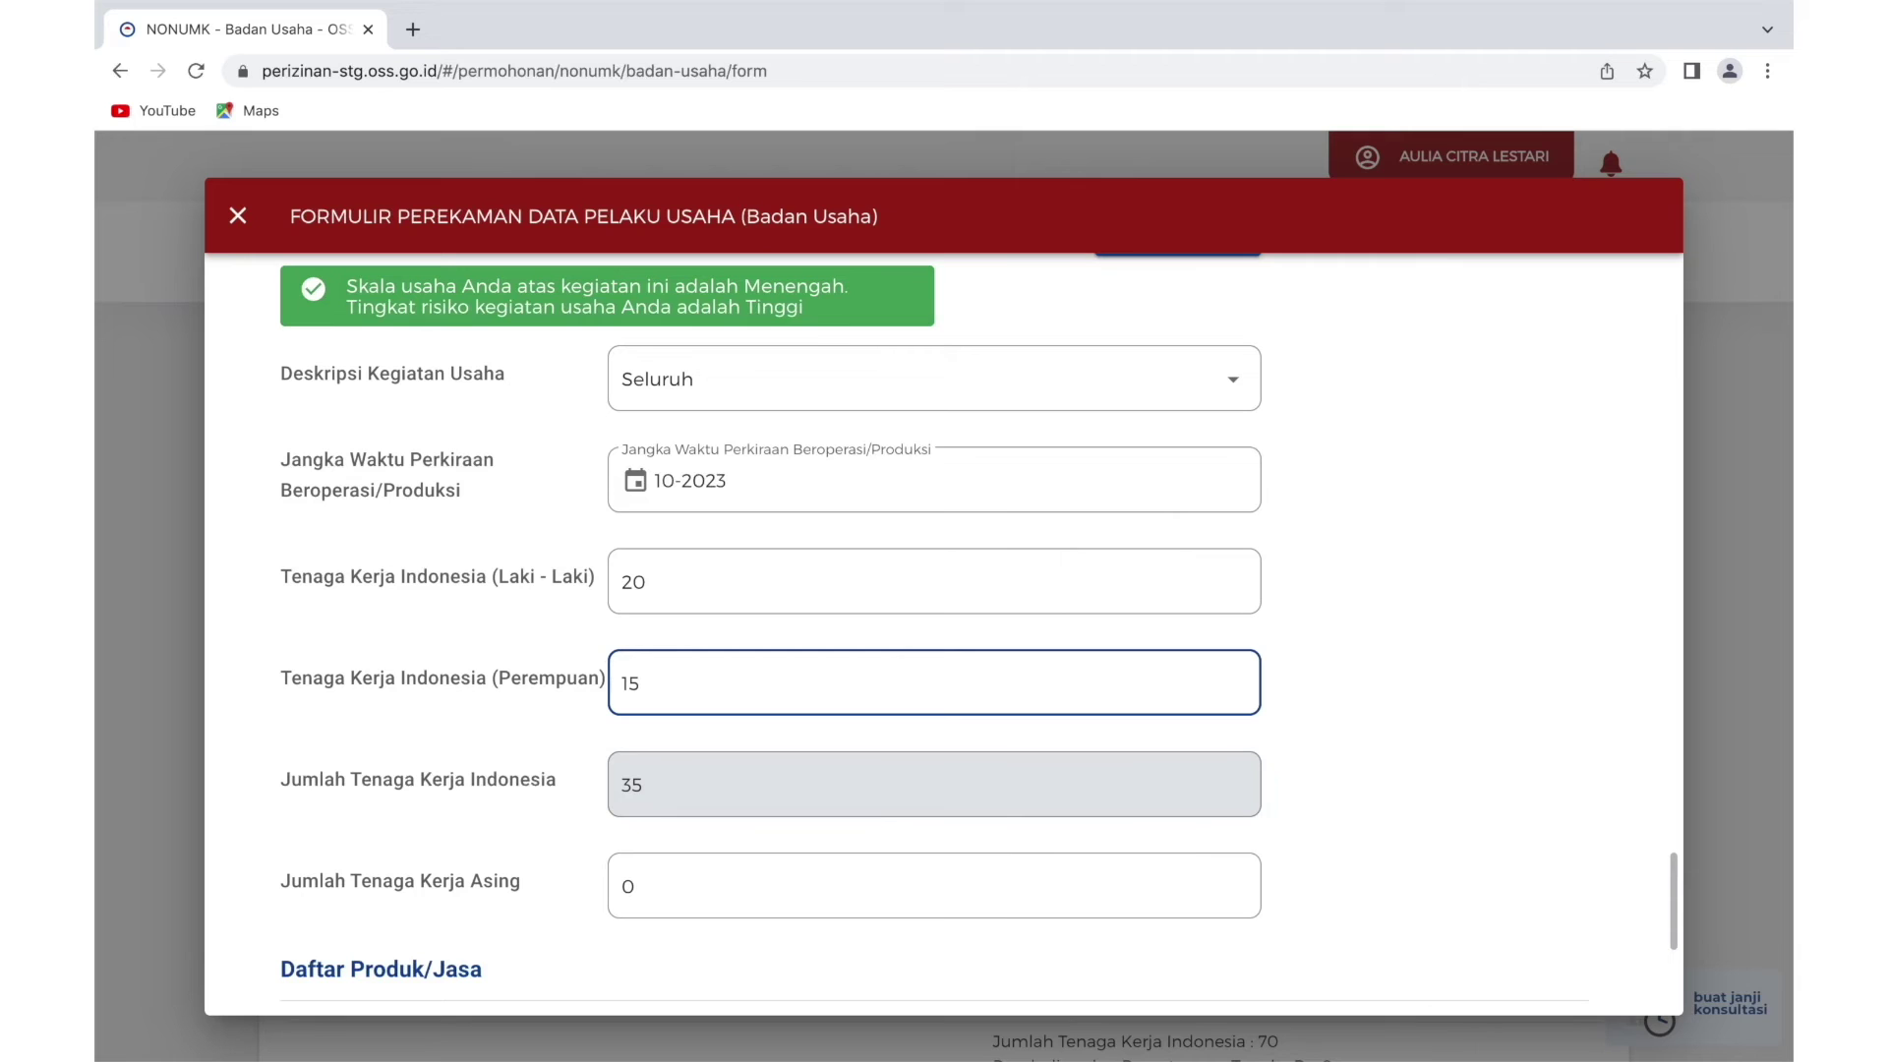
Add the product Kayu Bulat under type Lainnya with a capacity of 30.000 M3 per year, accept the declaration and continue.
{"action": "scroll", "coordinate": [934, 630], "scroll_direction": "down", "scroll_amount": 4}
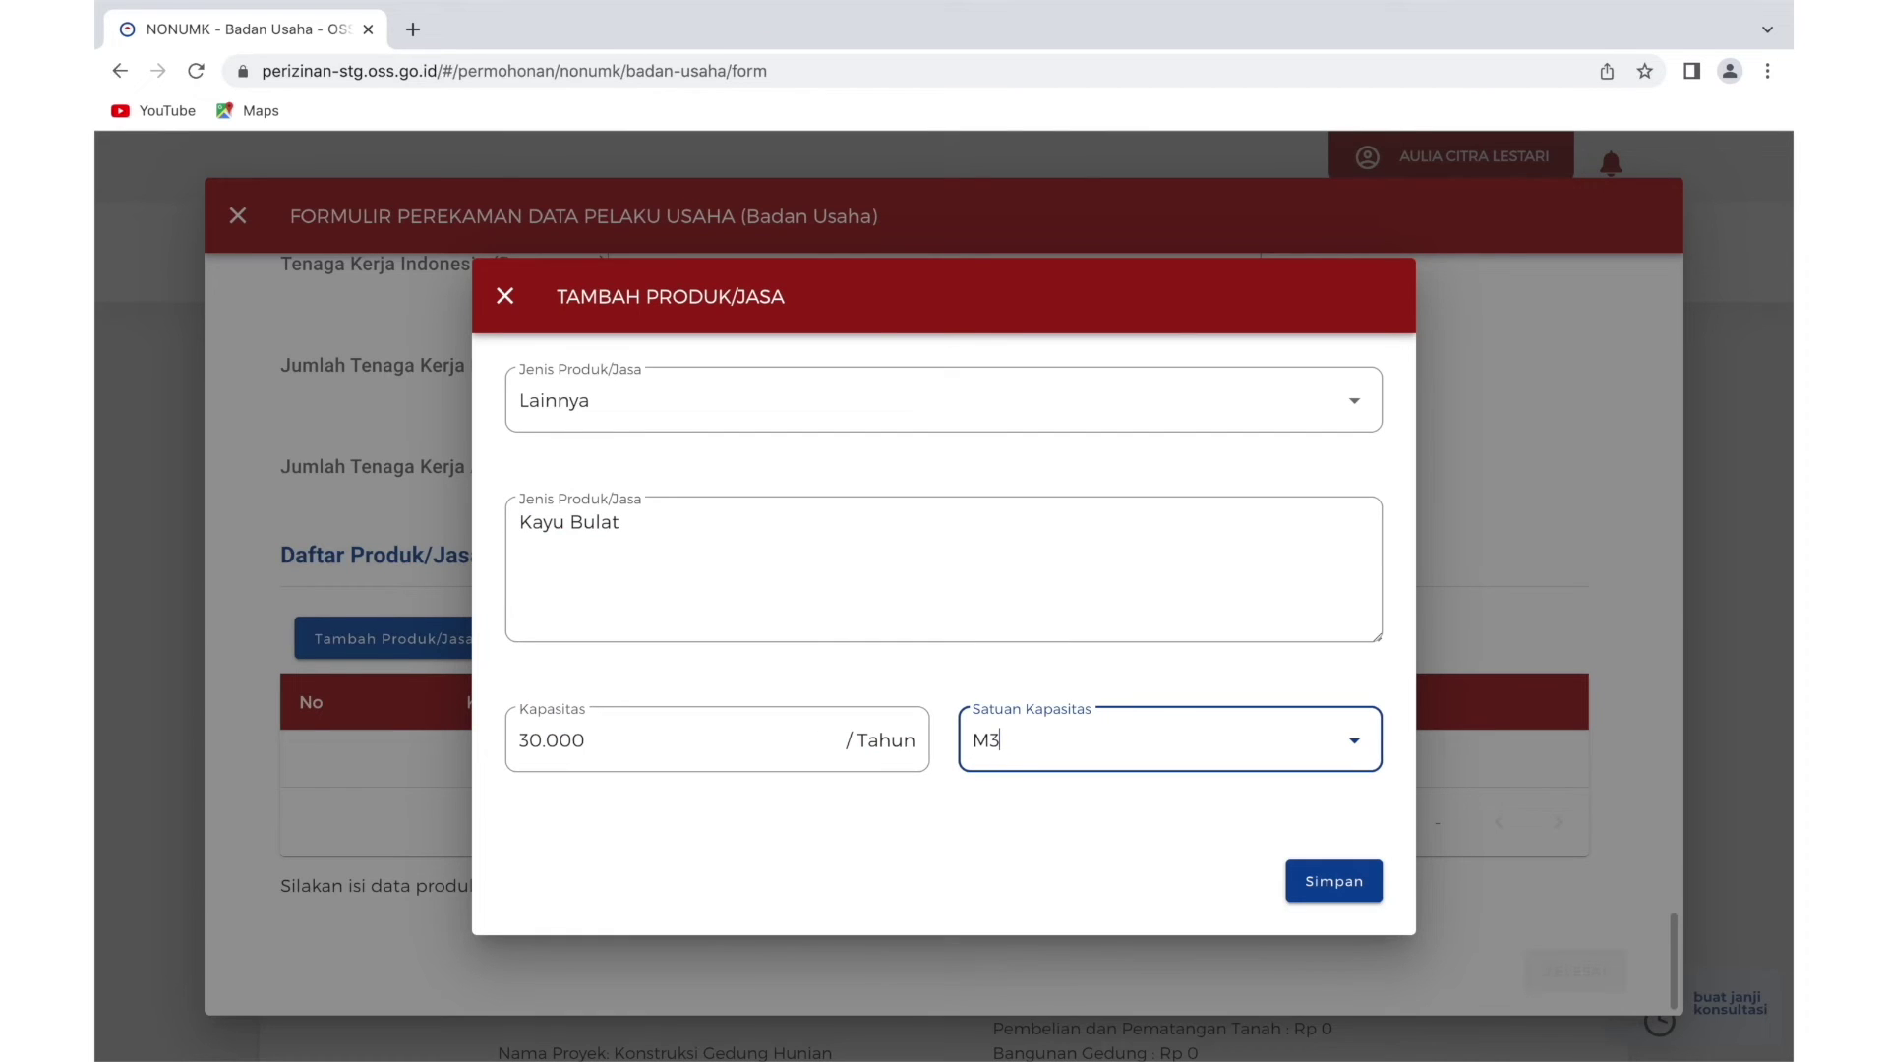
{"action": "left_click", "coordinate": [1333, 881]}
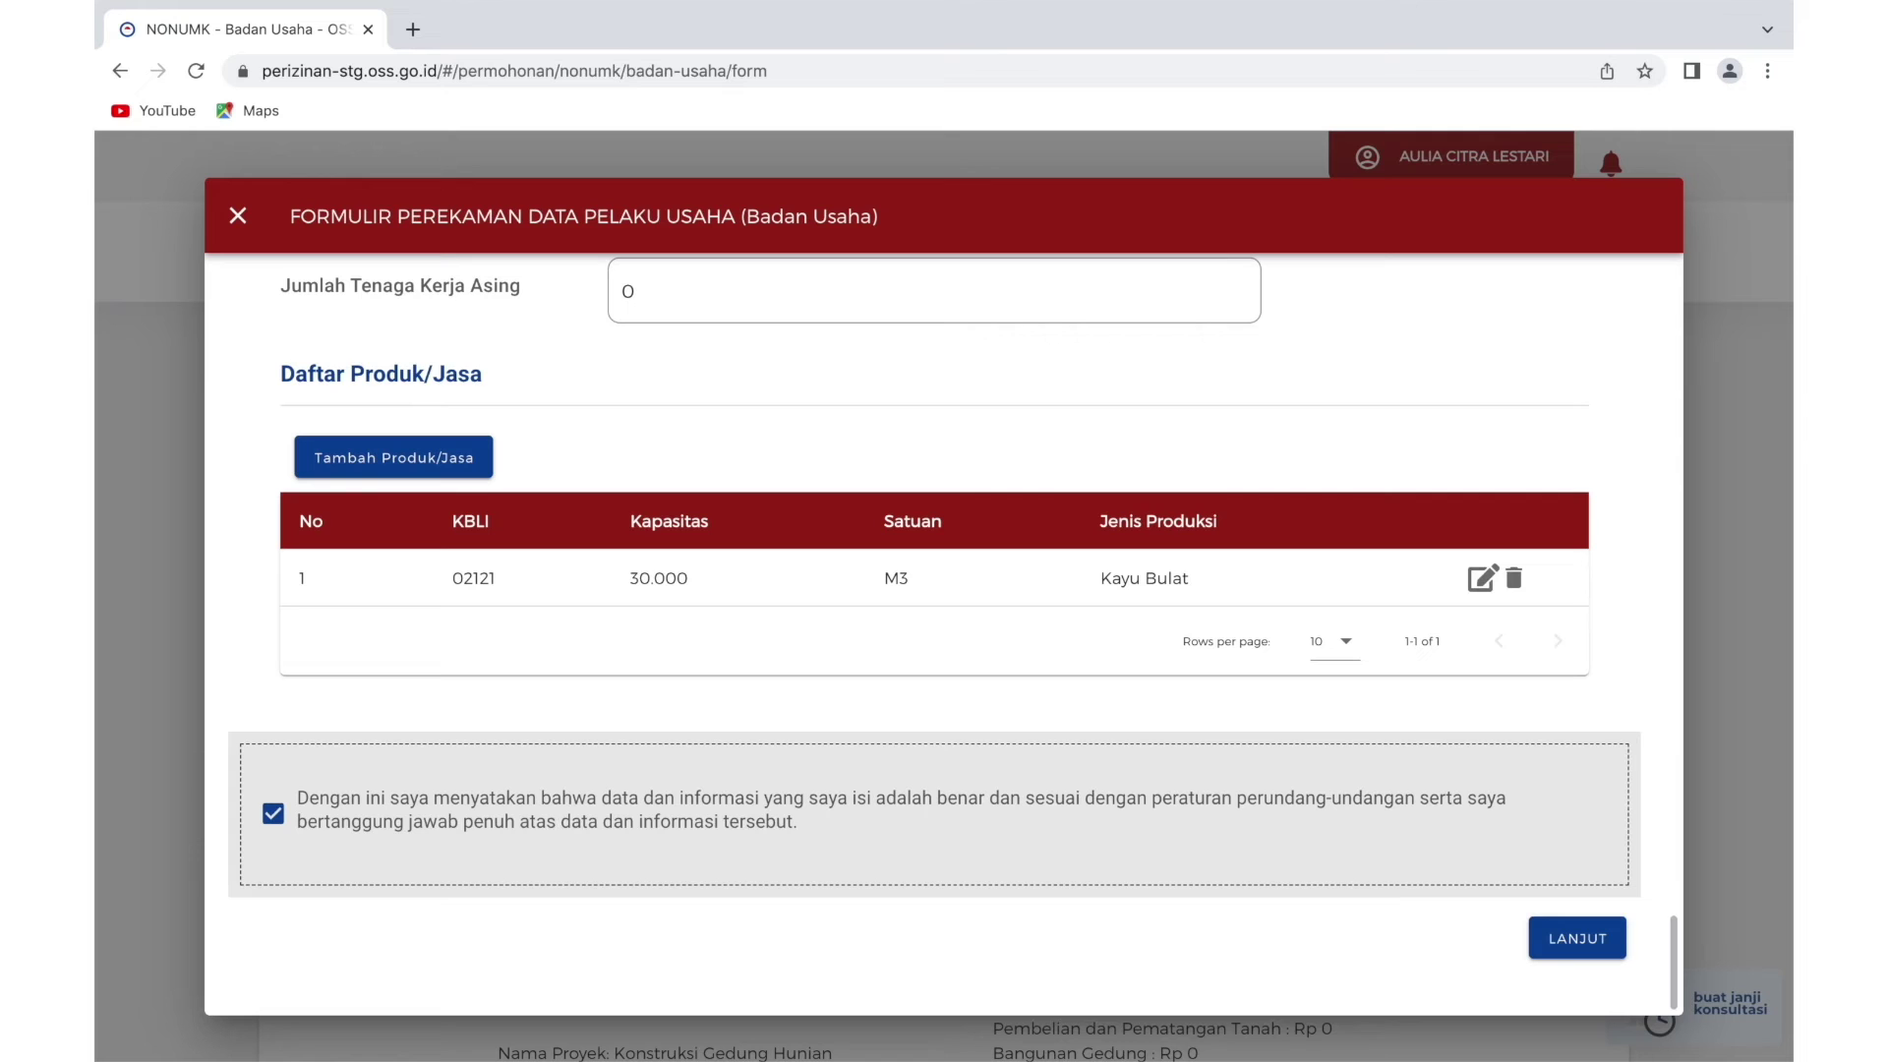
{"action": "left_click", "coordinate": [1578, 938]}
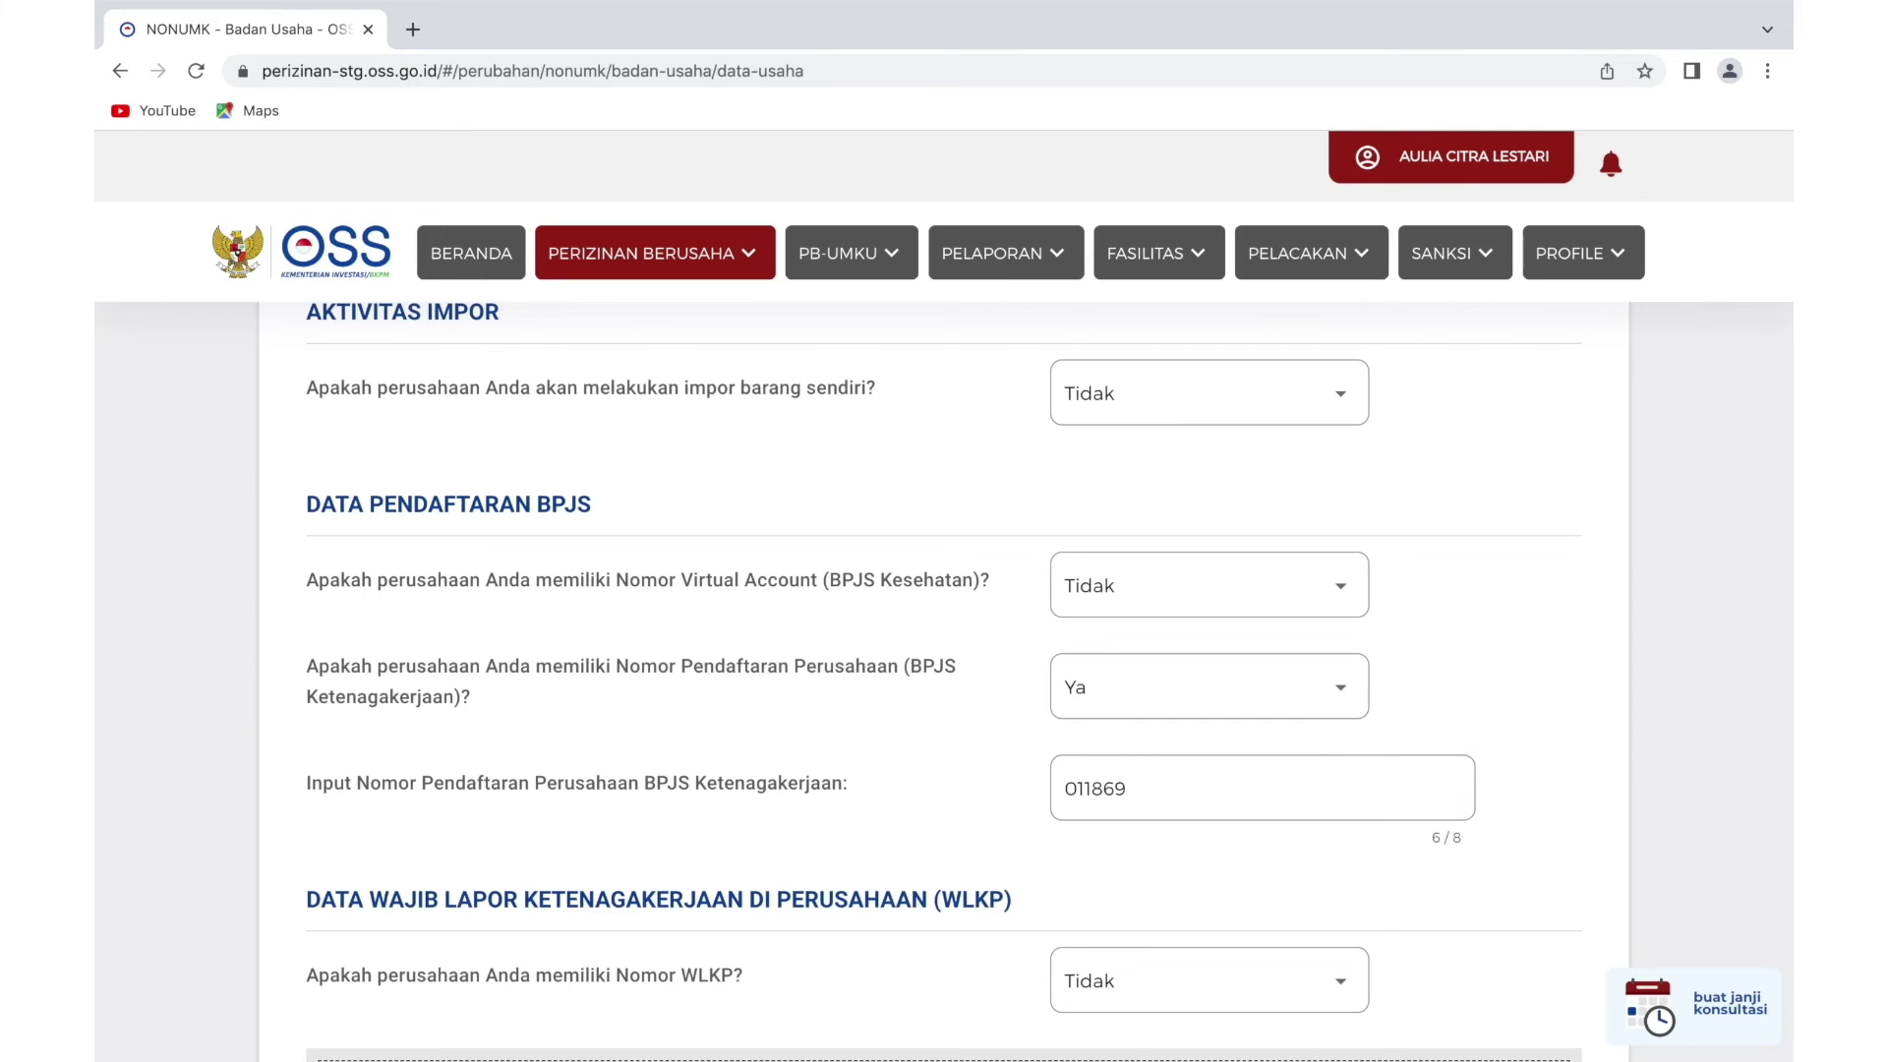
Finish the company data page and open Pemenuhan Persyaratan for the KBLI 02121 forest utilisation project.
{"action": "scroll", "coordinate": [944, 679], "scroll_direction": "down", "scroll_amount": 5}
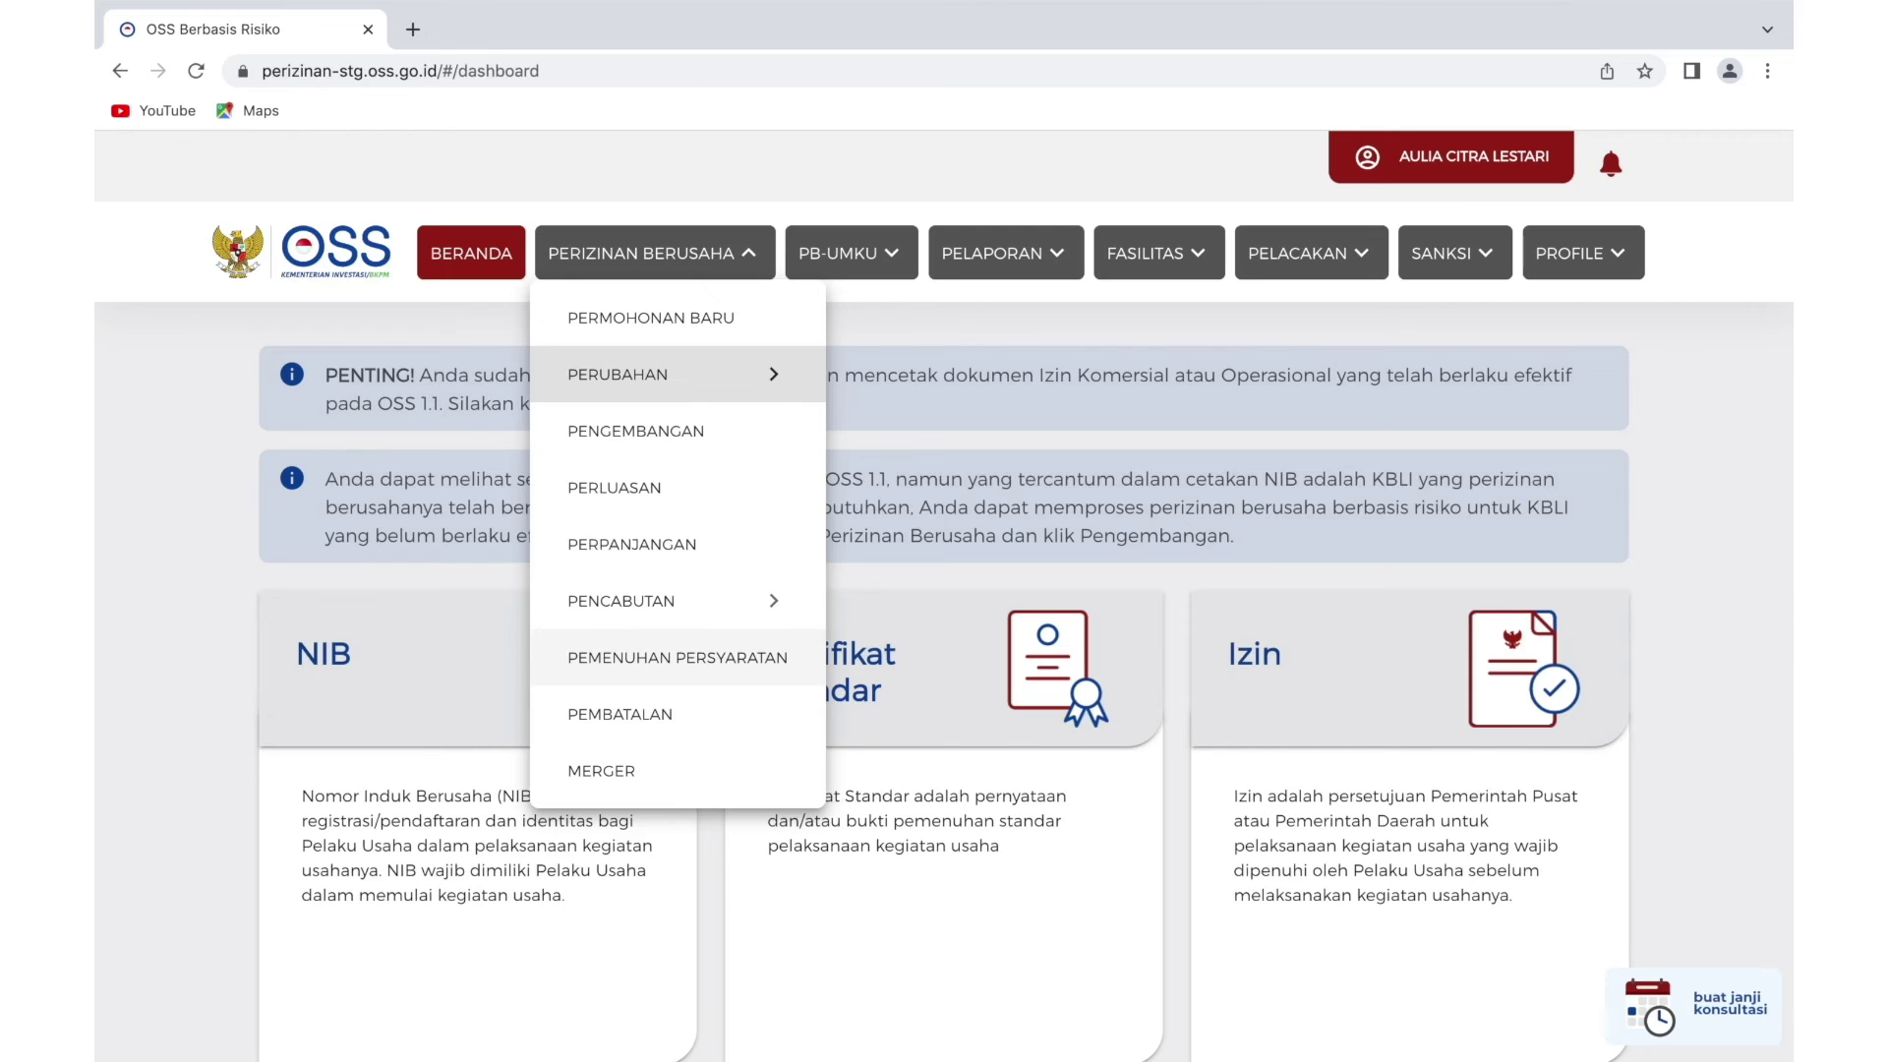
{"action": "left_click", "coordinate": [677, 657]}
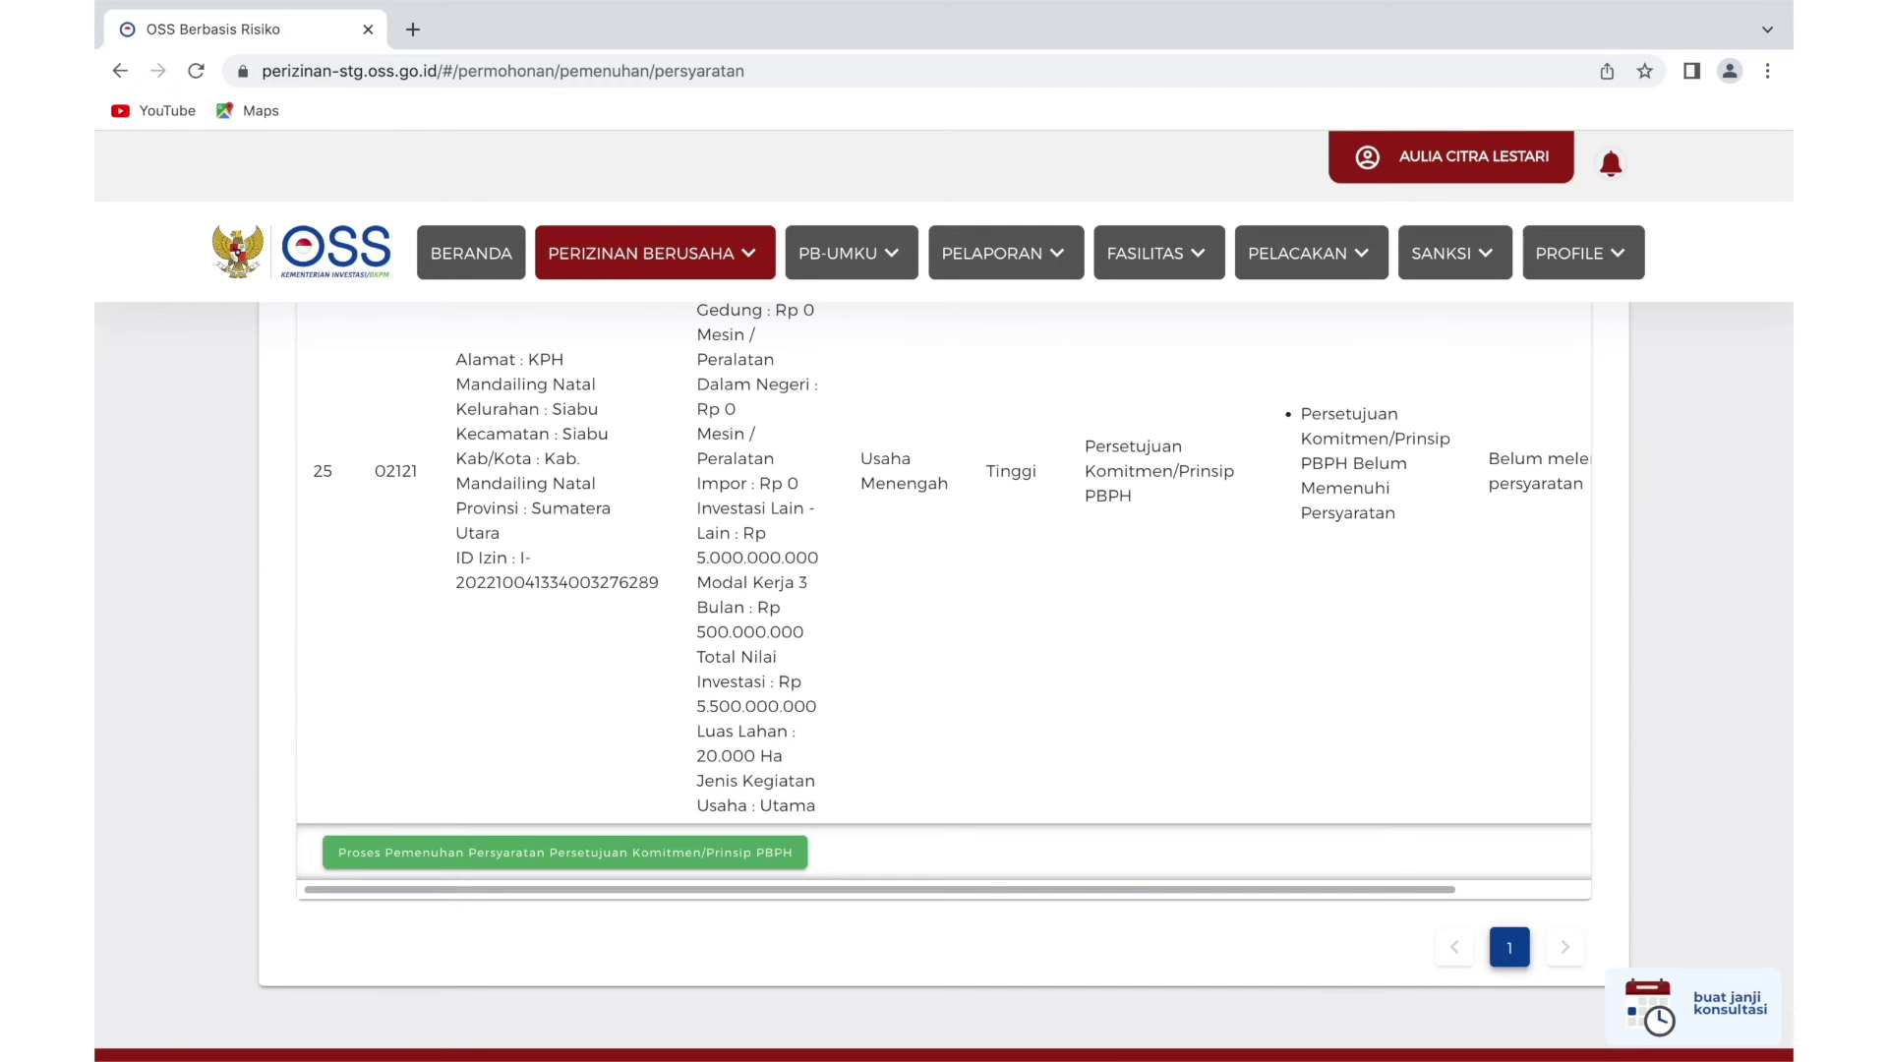